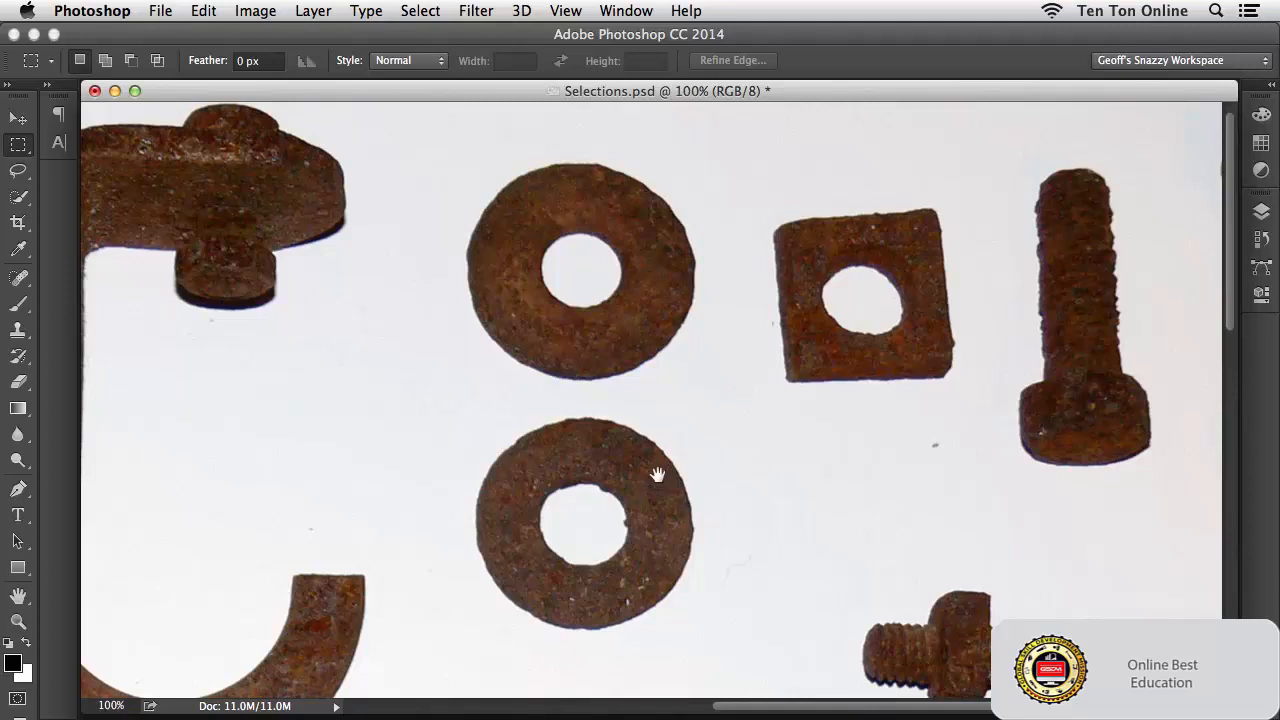
Step: Draw an elliptical marquee selection around the centre hole of the lower round washer
drag(657, 474, 689, 357)
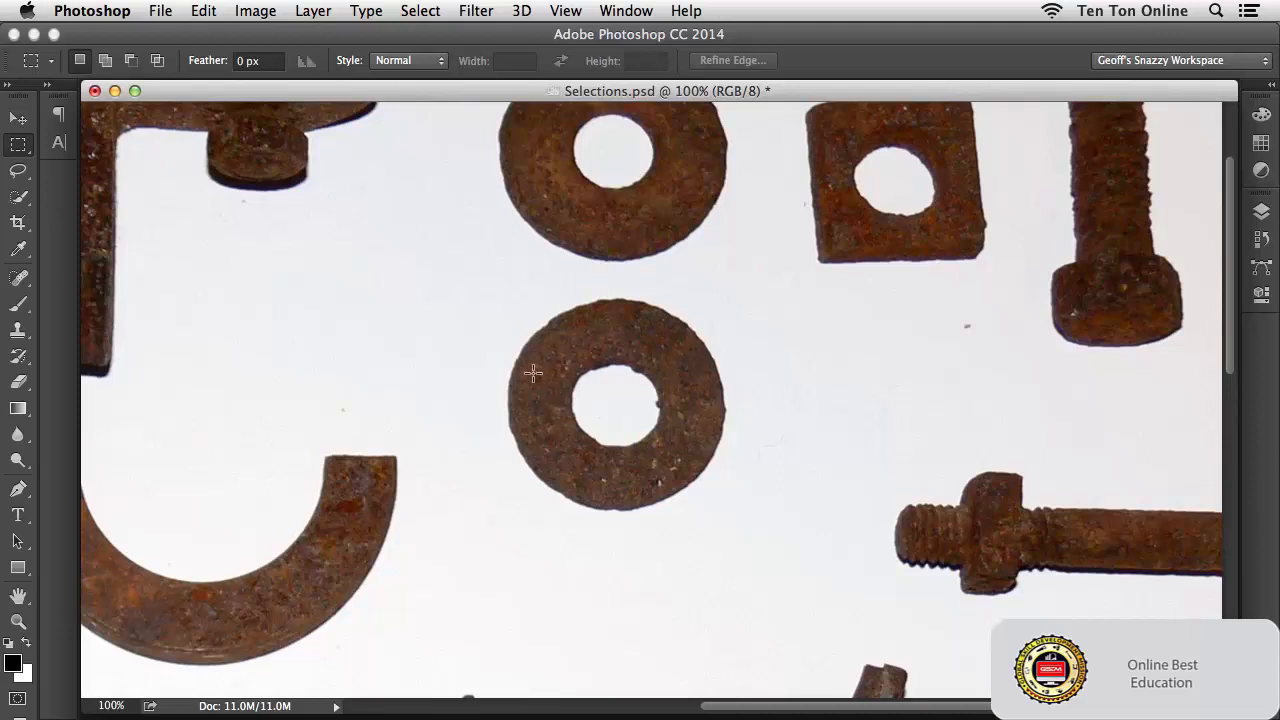
drag(24, 150, 86, 161)
drag(546, 350, 682, 478)
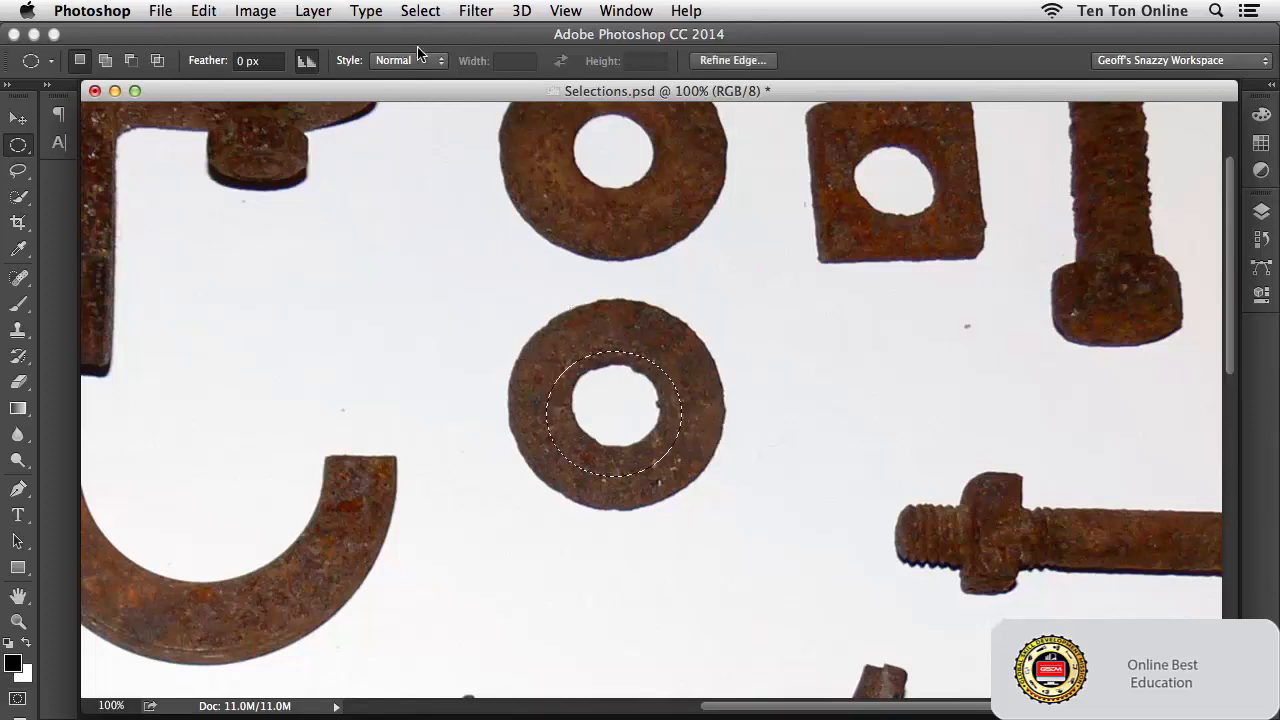
Step: Use Transform Selection to fit the ellipse to the washer's outer edge, about 160% width and 167% height, and apply it
click(420, 11)
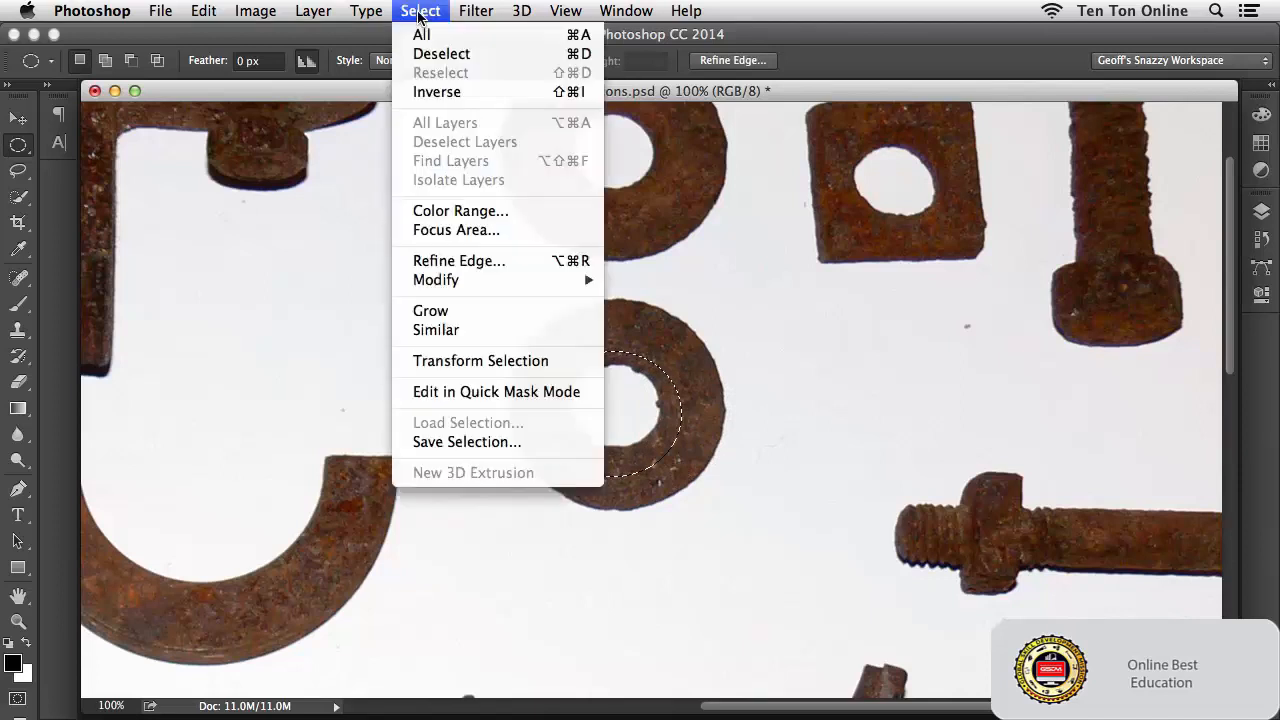
click(468, 361)
drag(619, 326, 616, 288)
drag(677, 389, 725, 391)
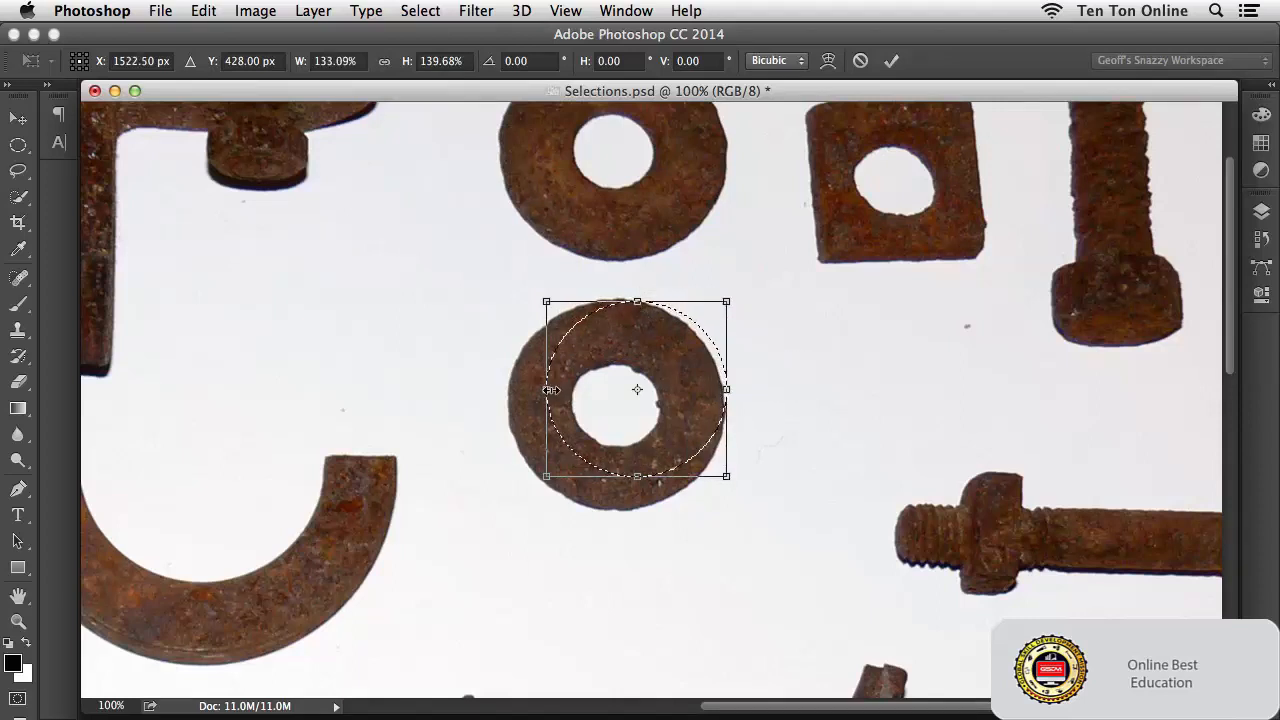
drag(546, 390, 508, 394)
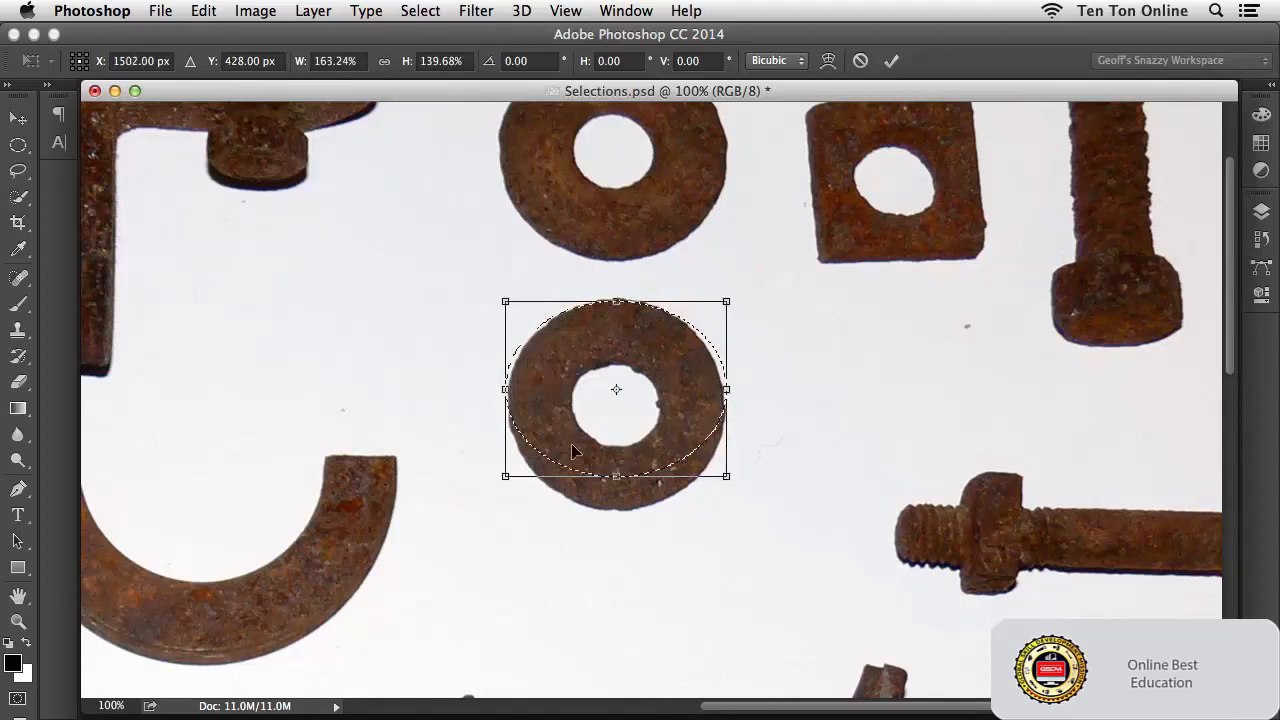
drag(616, 477, 616, 514)
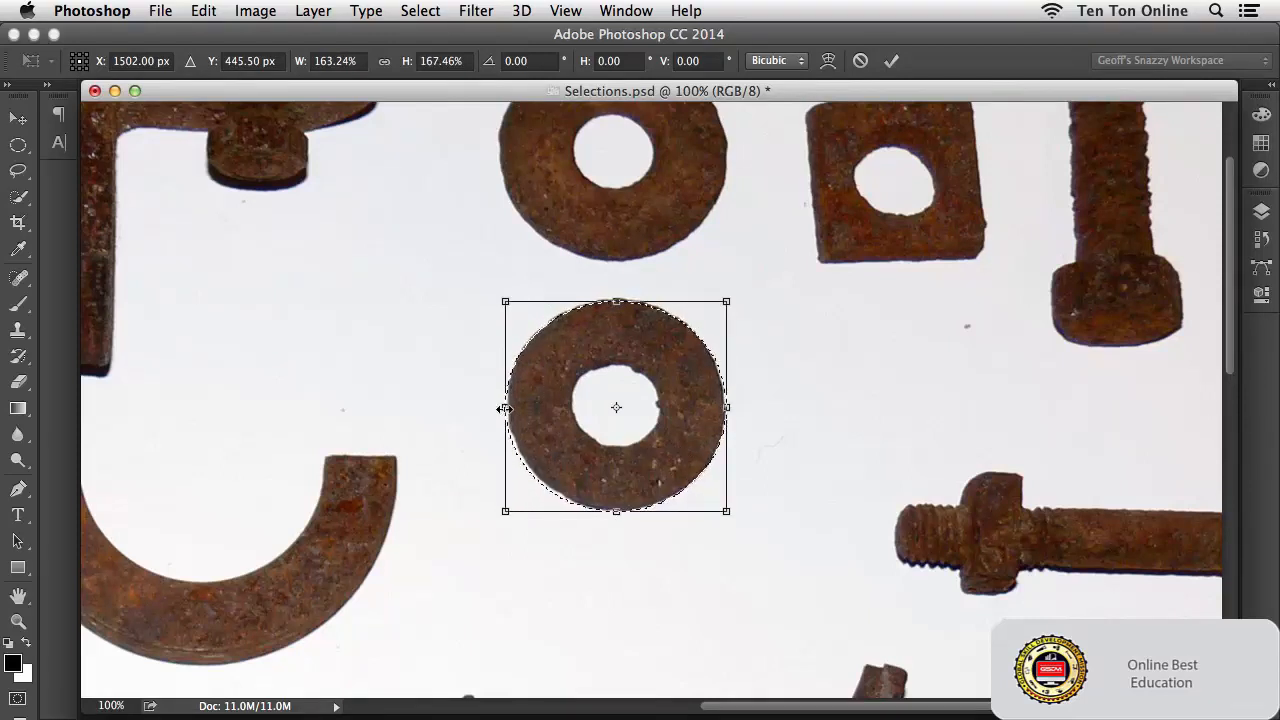
drag(501, 408, 505, 408)
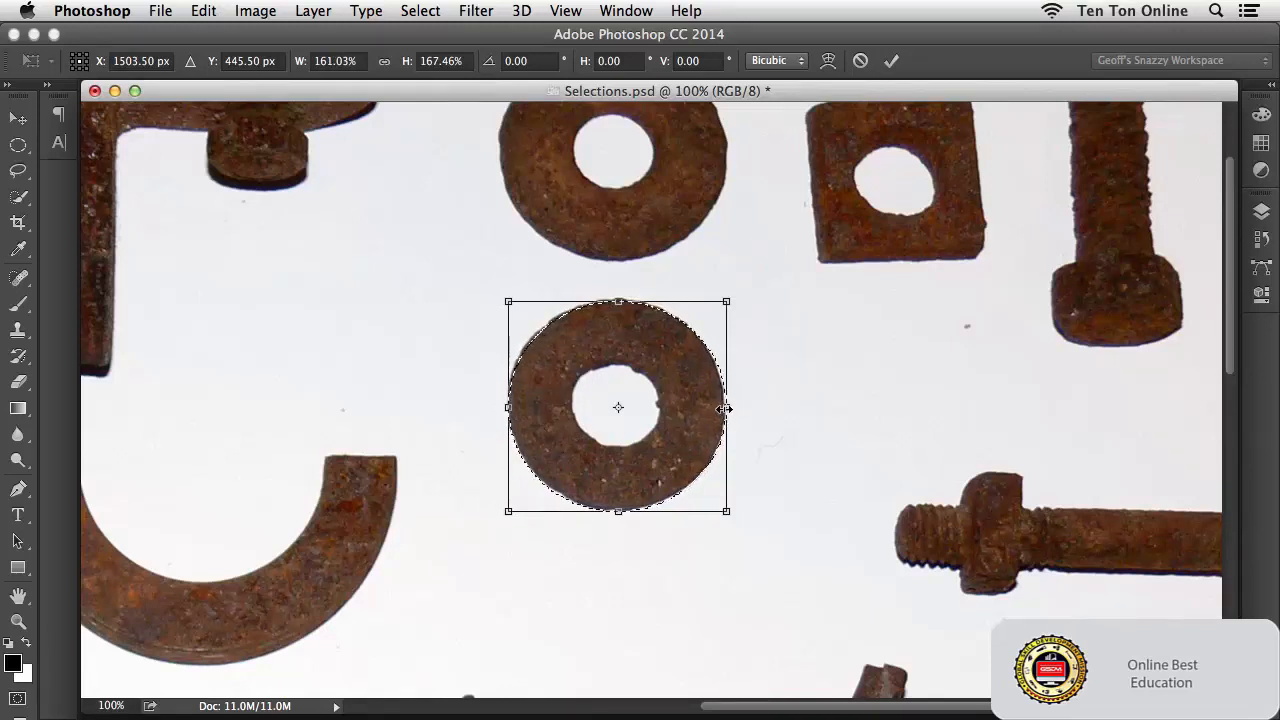
drag(726, 408, 724, 408)
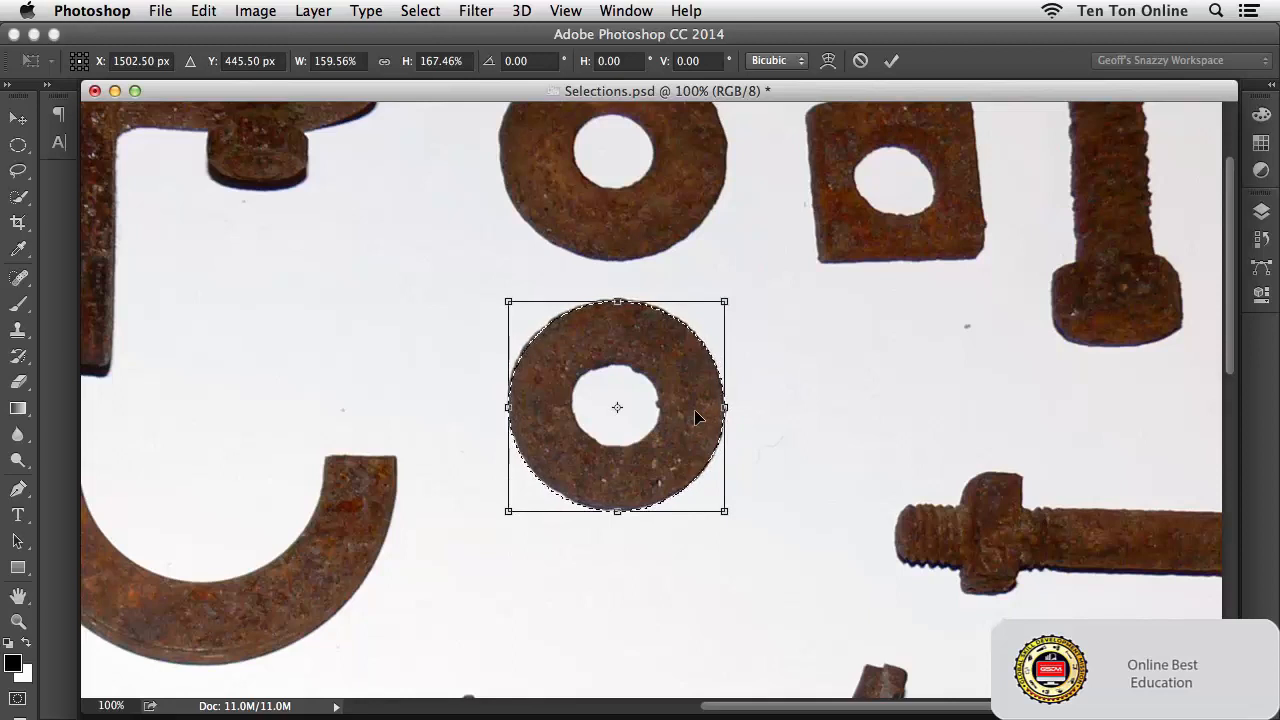
key(Return)
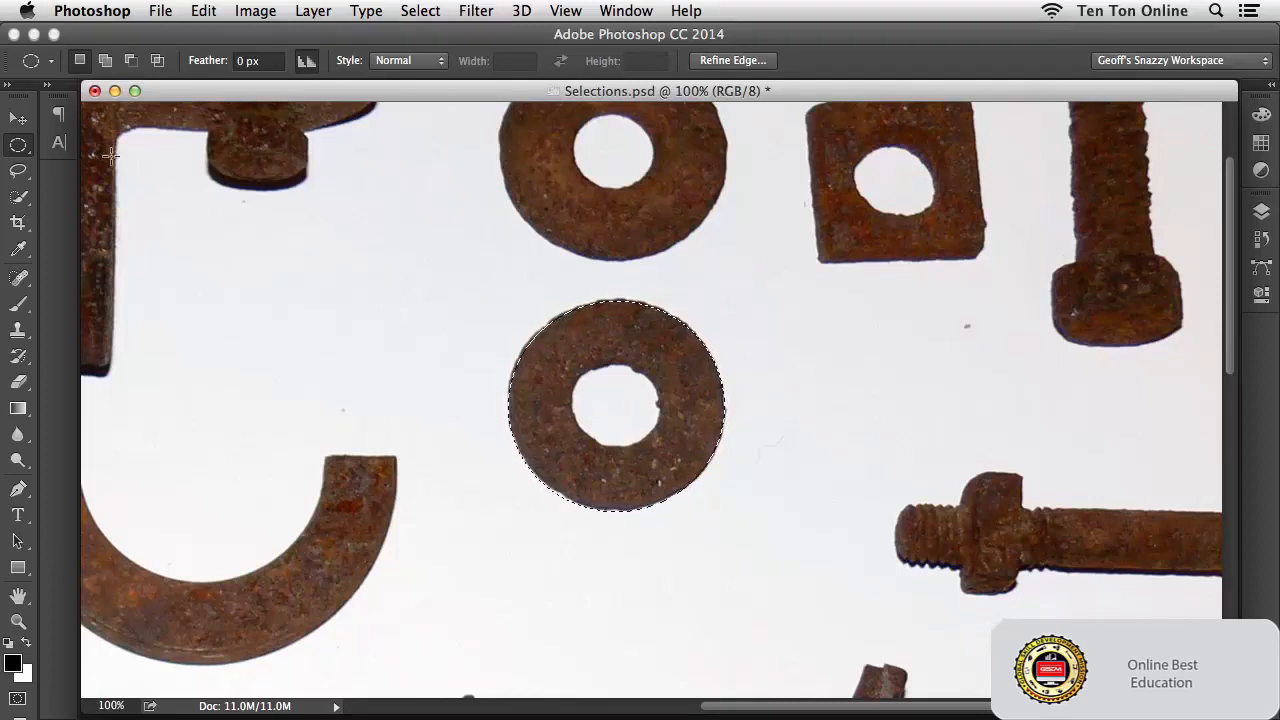
Step: Move the selected washer with the Move tool up and left until it overlaps the upper round washer
click(24, 123)
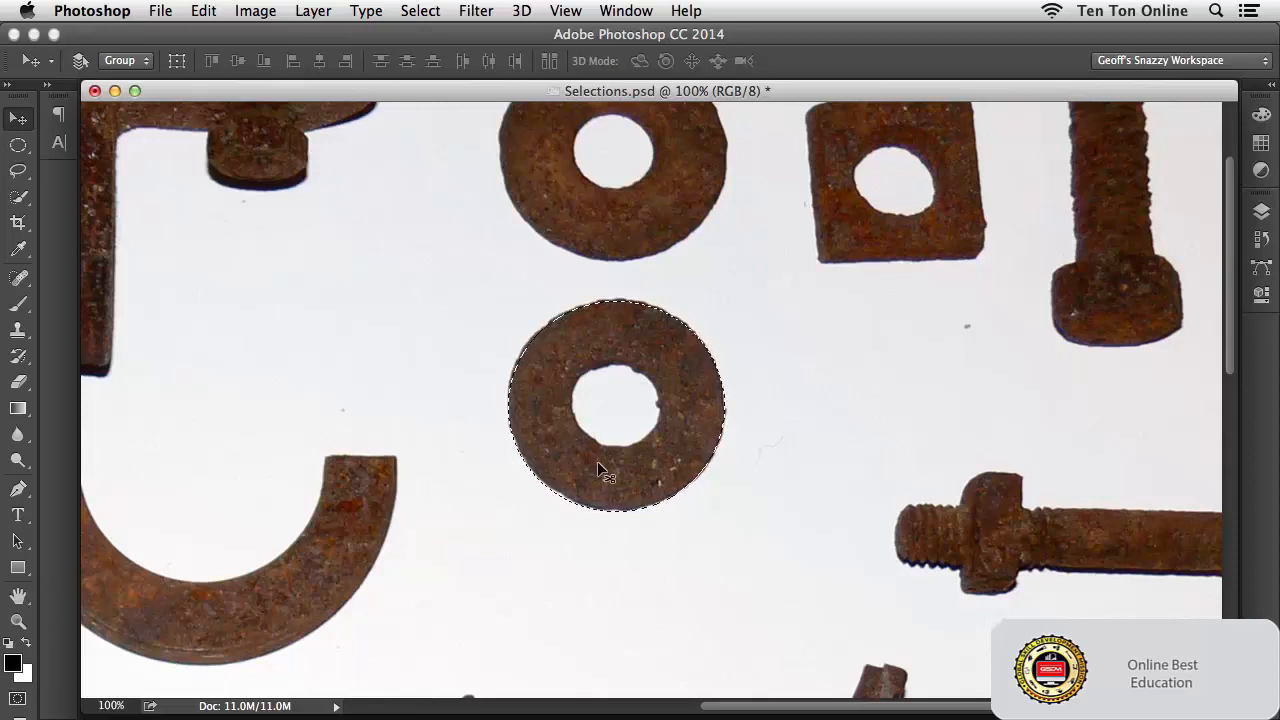
drag(597, 461, 517, 446)
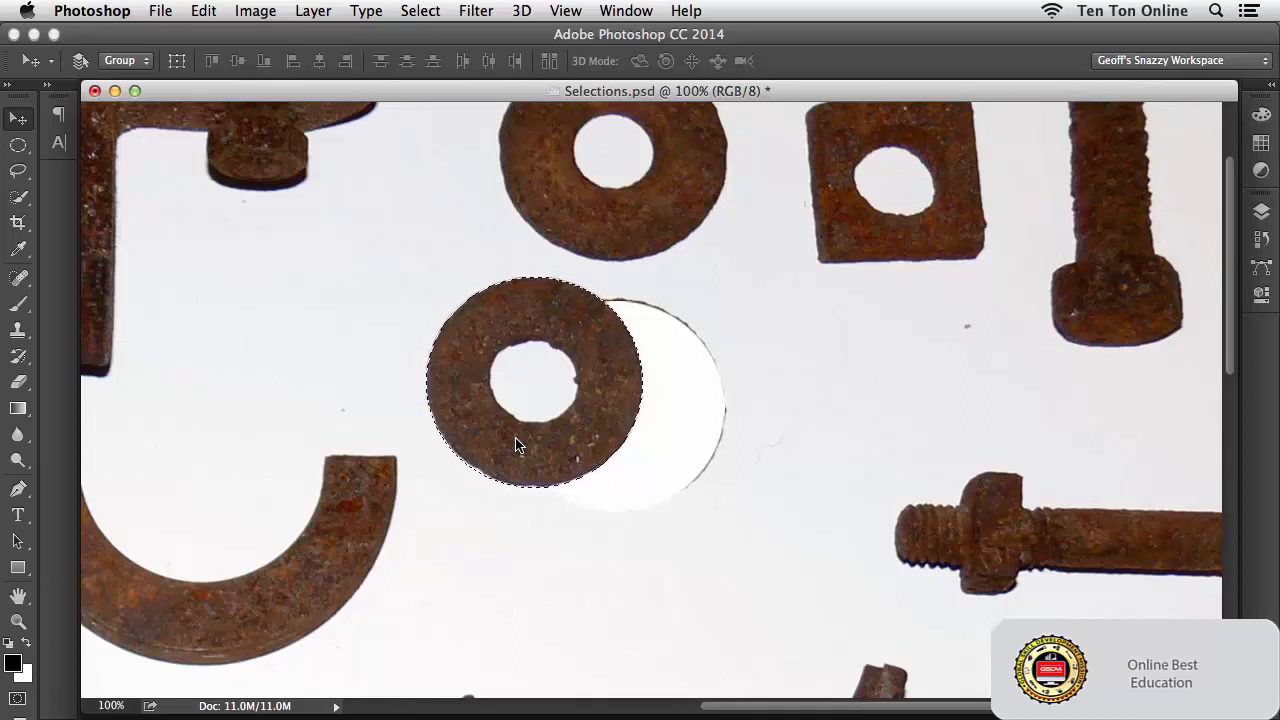
drag(515, 444, 501, 443)
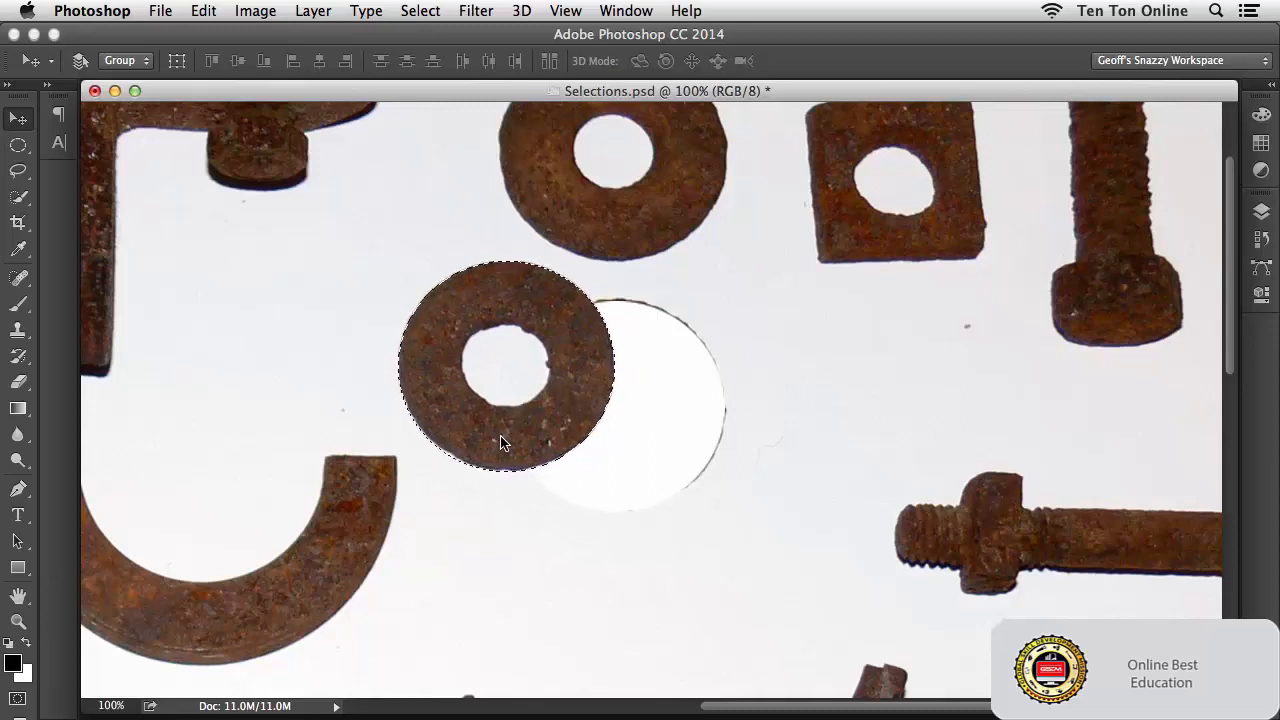
drag(501, 438, 500, 385)
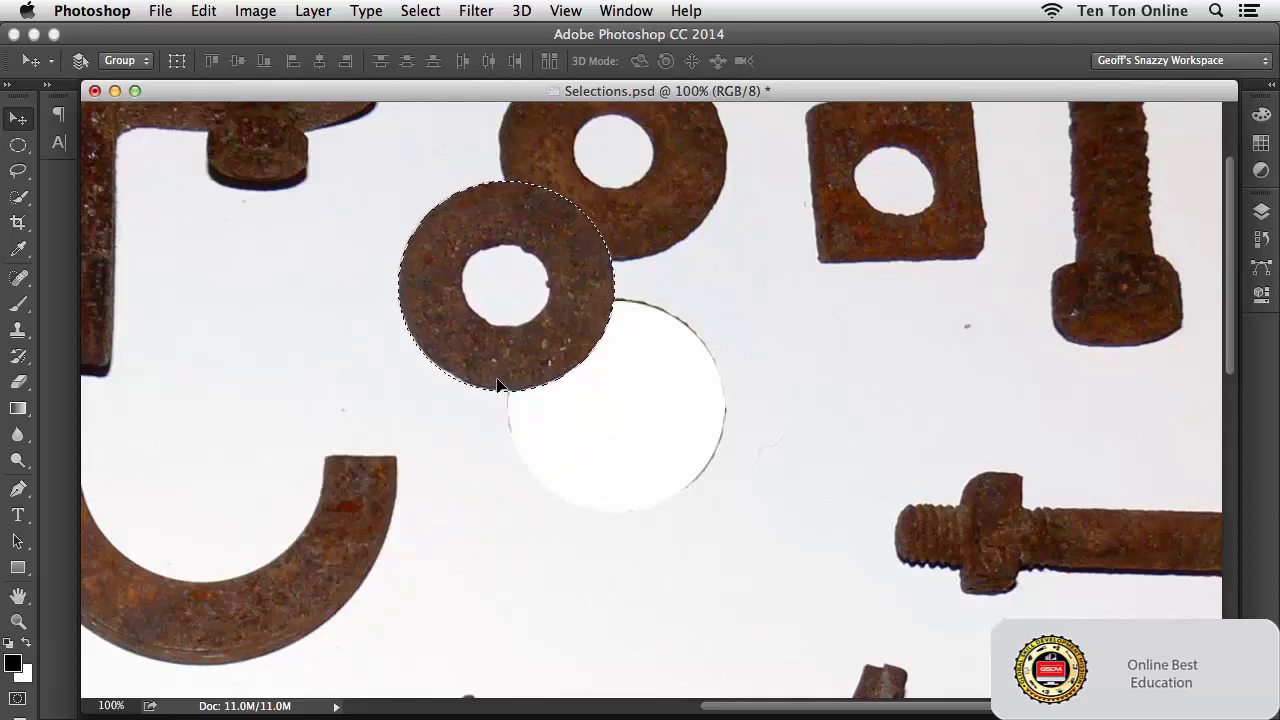
drag(562, 342, 568, 358)
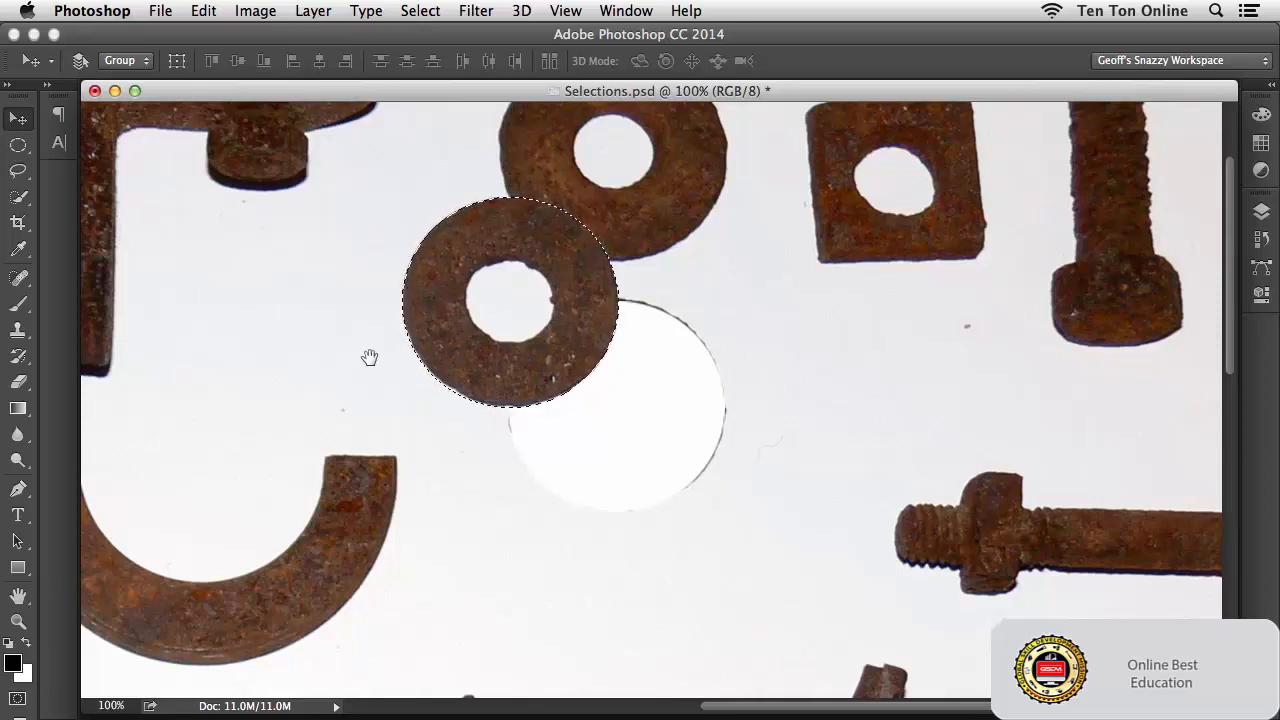
Step: Move the selected washer across the image into the opening of the large rusty ring and adjust its placement
drag(370, 357, 720, 443)
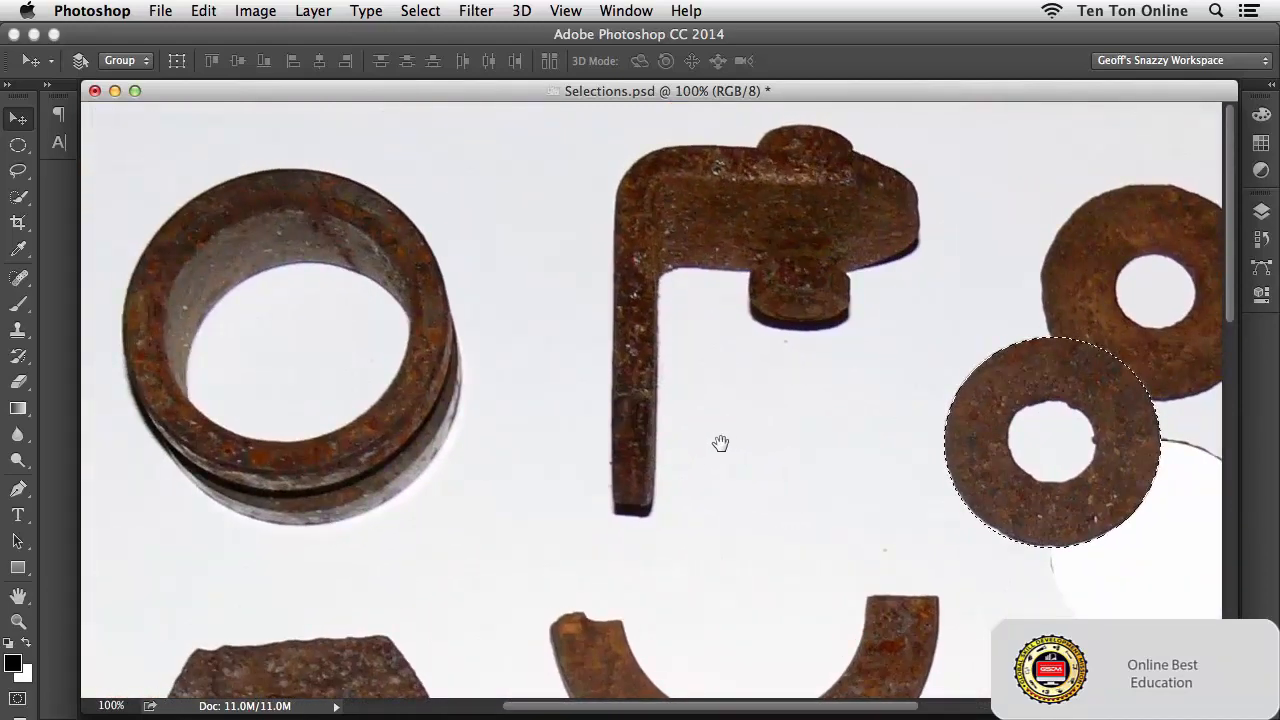
drag(627, 436, 642, 432)
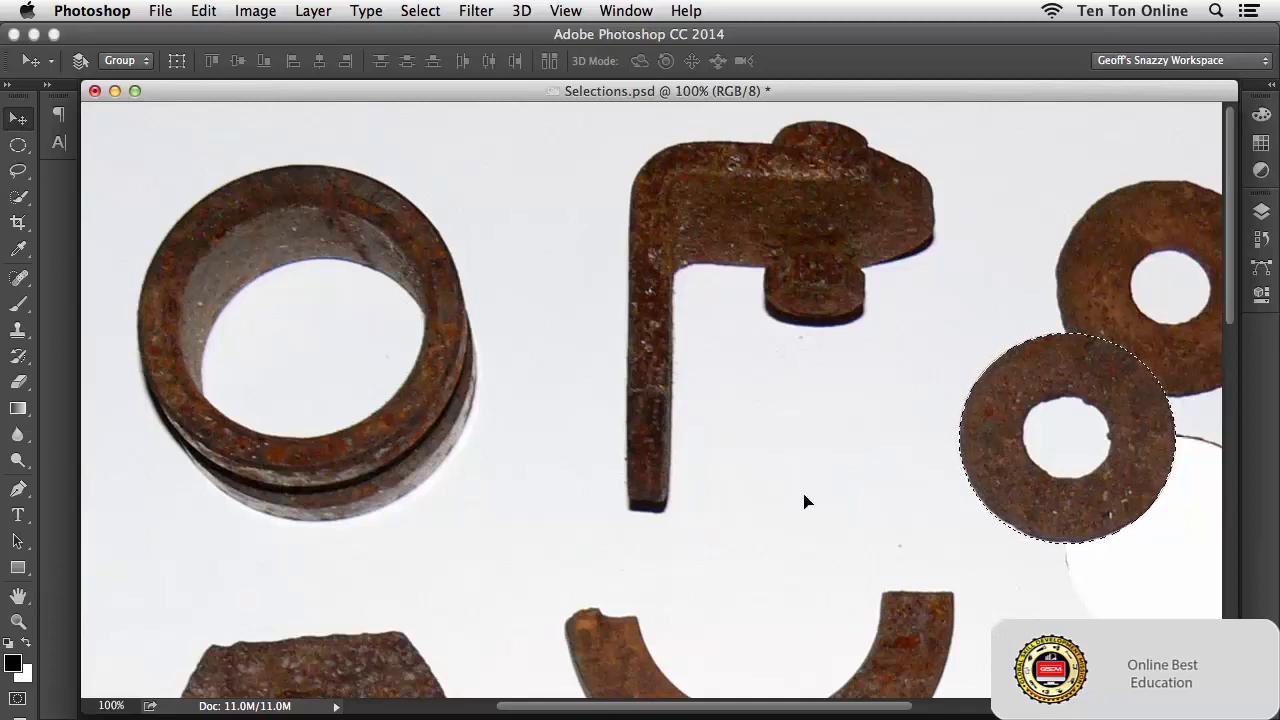
drag(975, 478, 228, 390)
drag(228, 468, 424, 473)
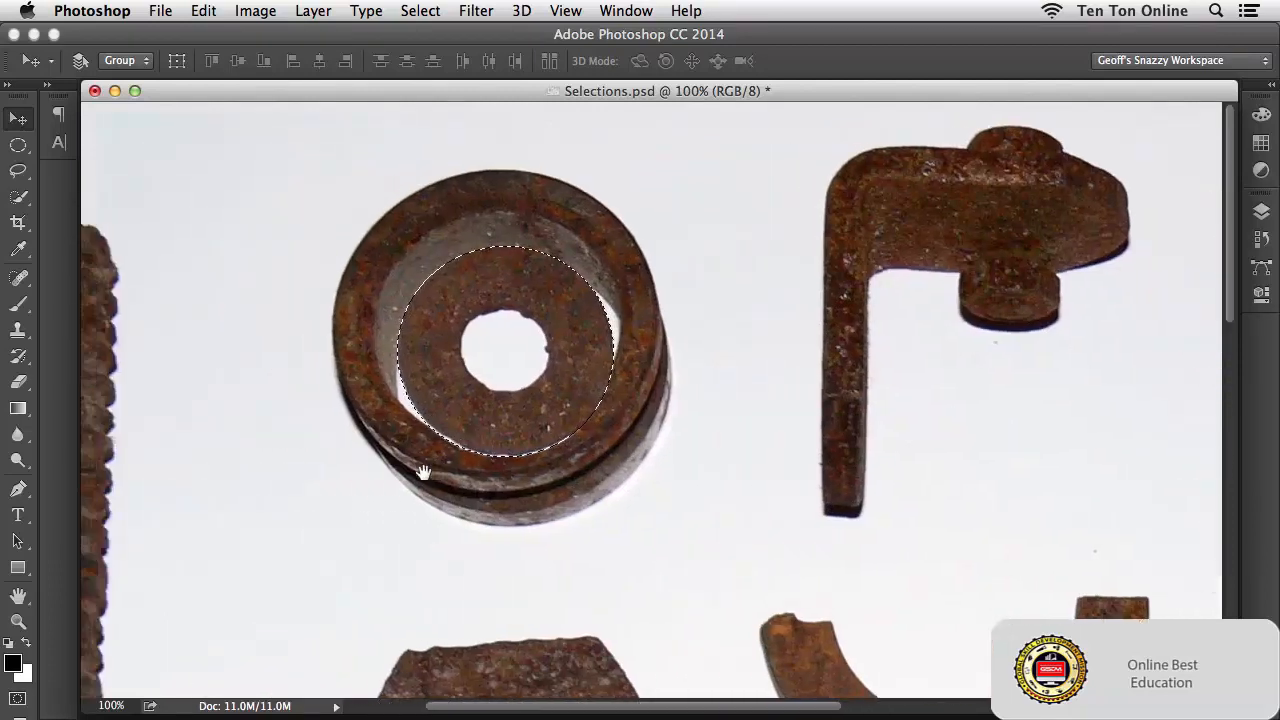
drag(456, 413, 459, 414)
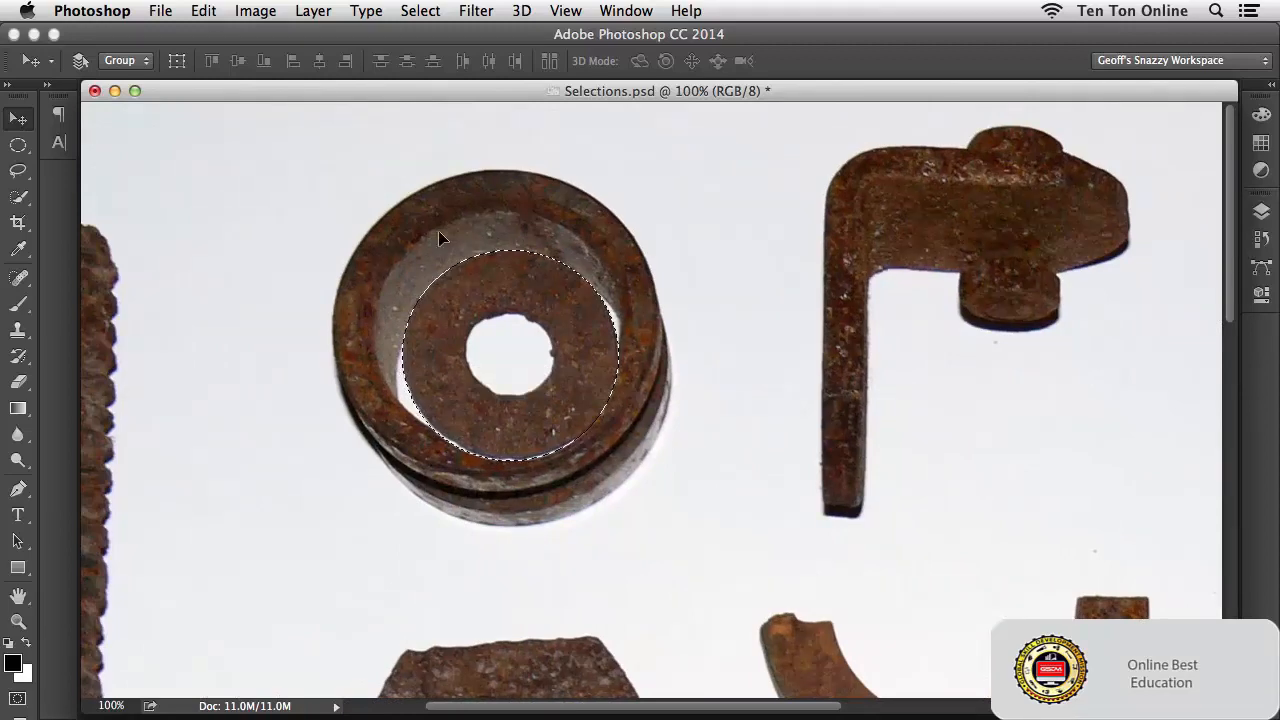
scroll(463, 404, left, 3)
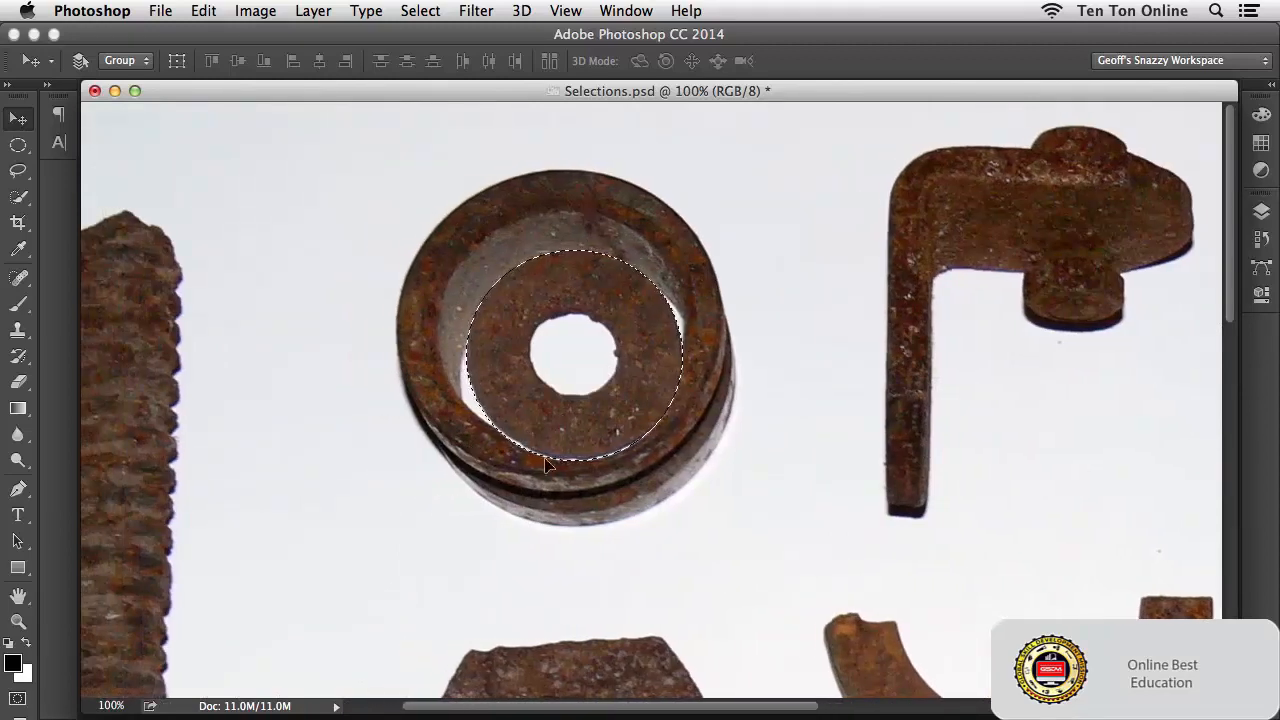
drag(565, 430, 568, 434)
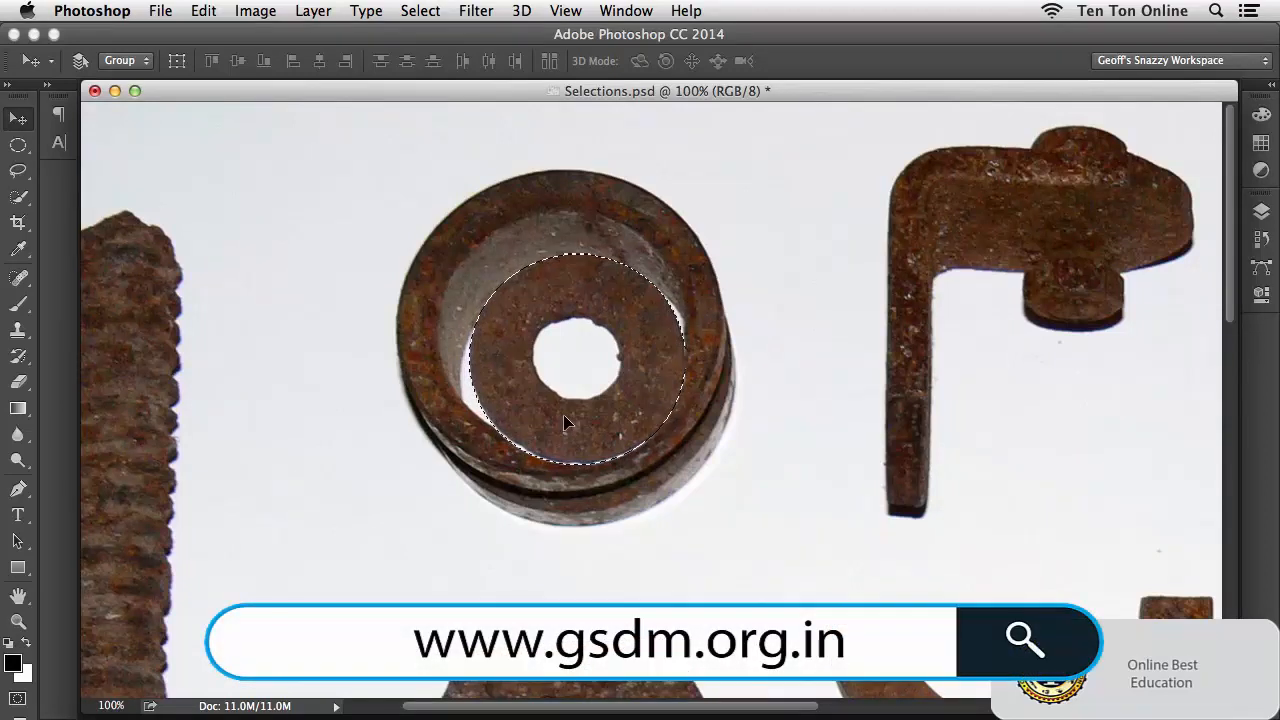
key(super+z)
mouse_move(524, 382)
mouse_down()
mouse_move(522, 365)
mouse_move(488, 353)
mouse_move(472, 379)
mouse_move(519, 375)
mouse_up()
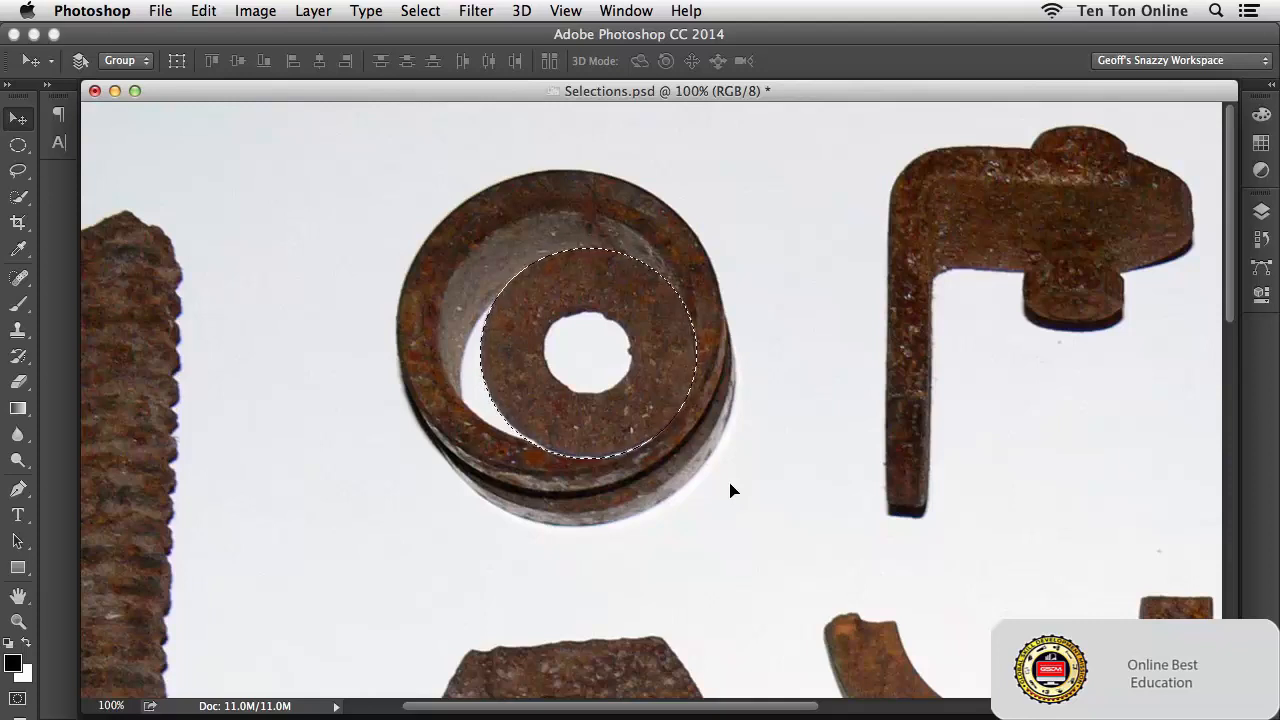
Step: Nudge the selected washer left and right in fine increments inside the ring
key(Left)
key(Left)
key(Left)
key(Left)
key(Left)
key(Left)
key(Left)
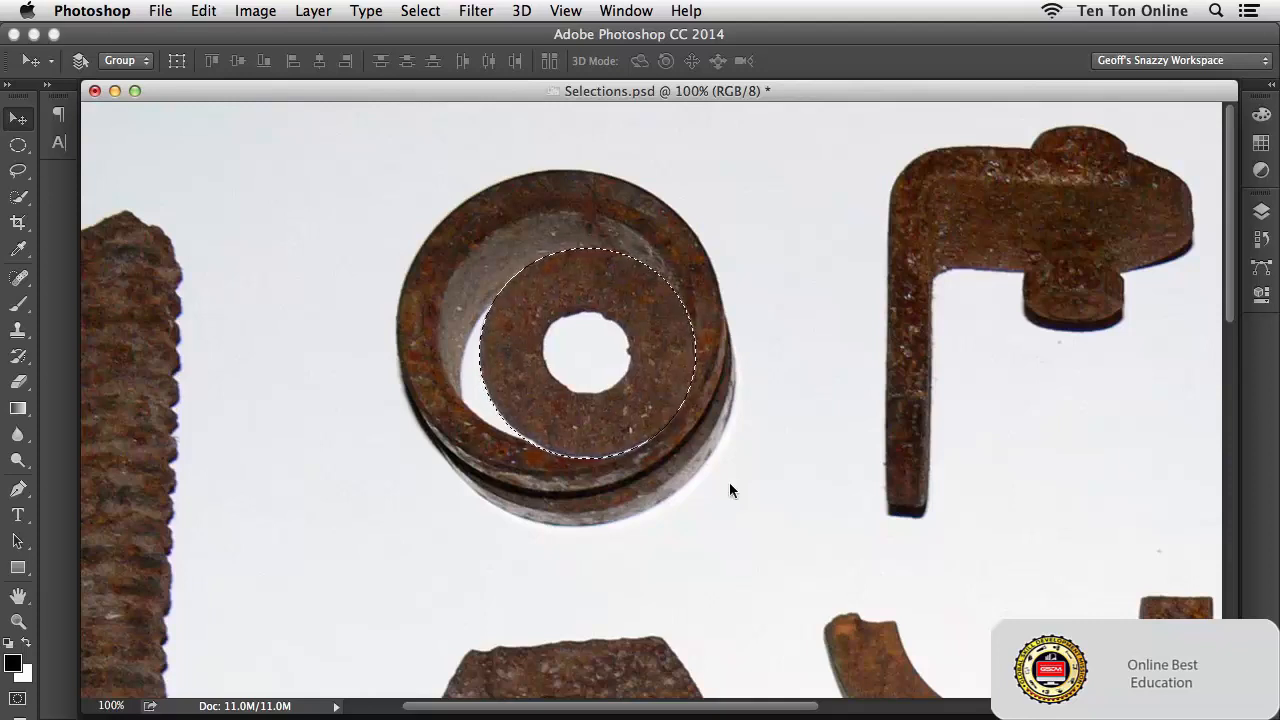
key(Right)
key(Right)
key(Right)
key(Right)
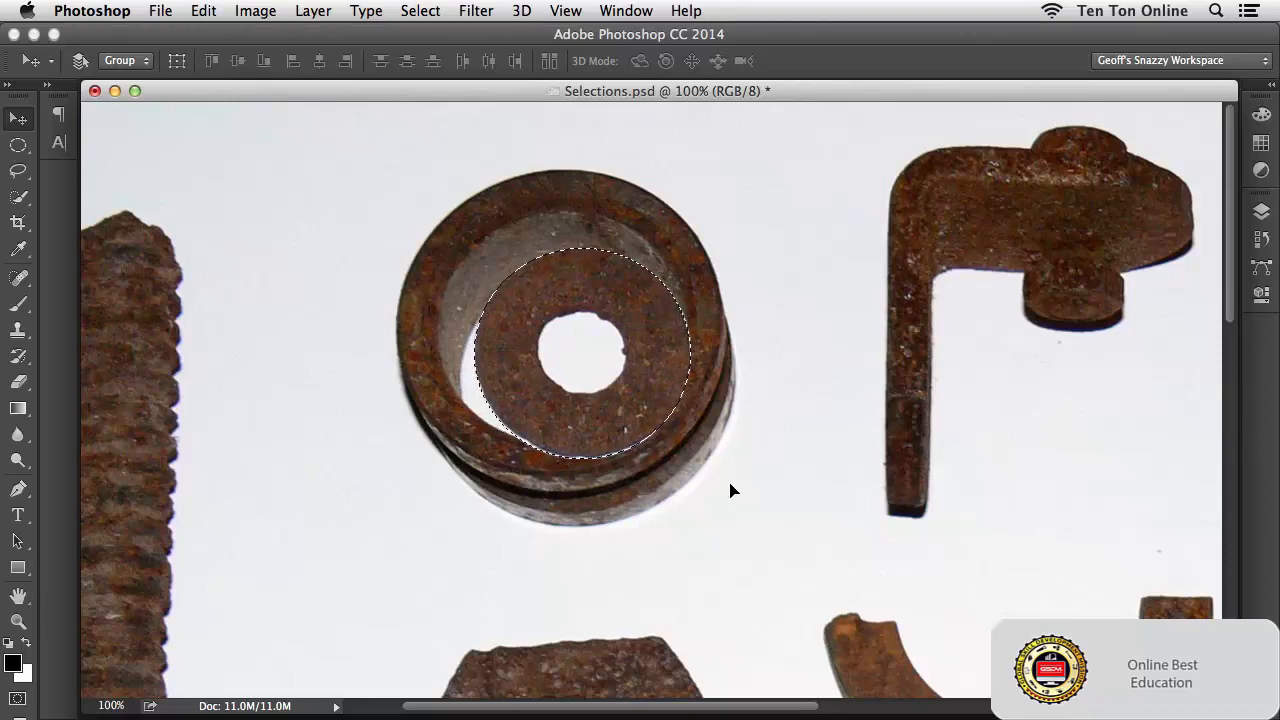
Step: Fine-tune the washer's position inside the ring with small vertical and sideways nudges, ending slightly higher
key(Up)
key(Up)
key(Up)
key(Up)
key(Down)
key(Down)
key(Down)
key(Down)
key(Down)
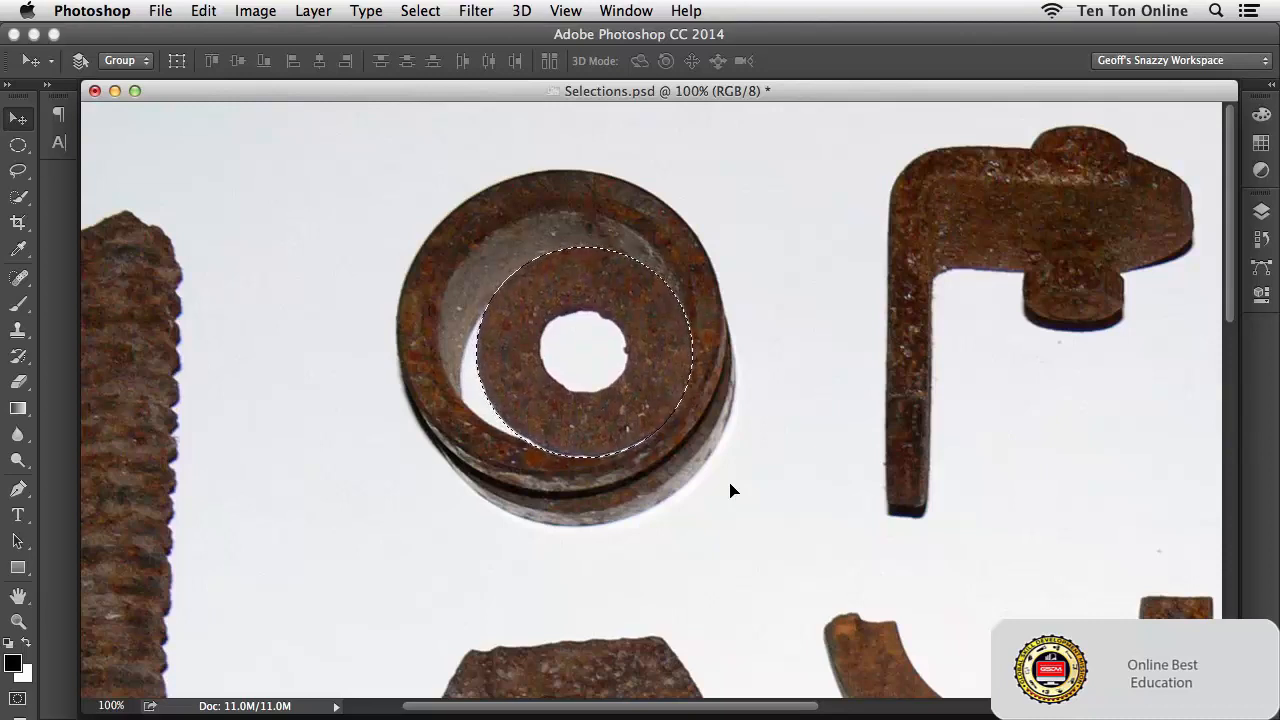
key(Up)
key(Up)
key(Up)
key(Left)
key(Left)
key(Right)
key(Right)
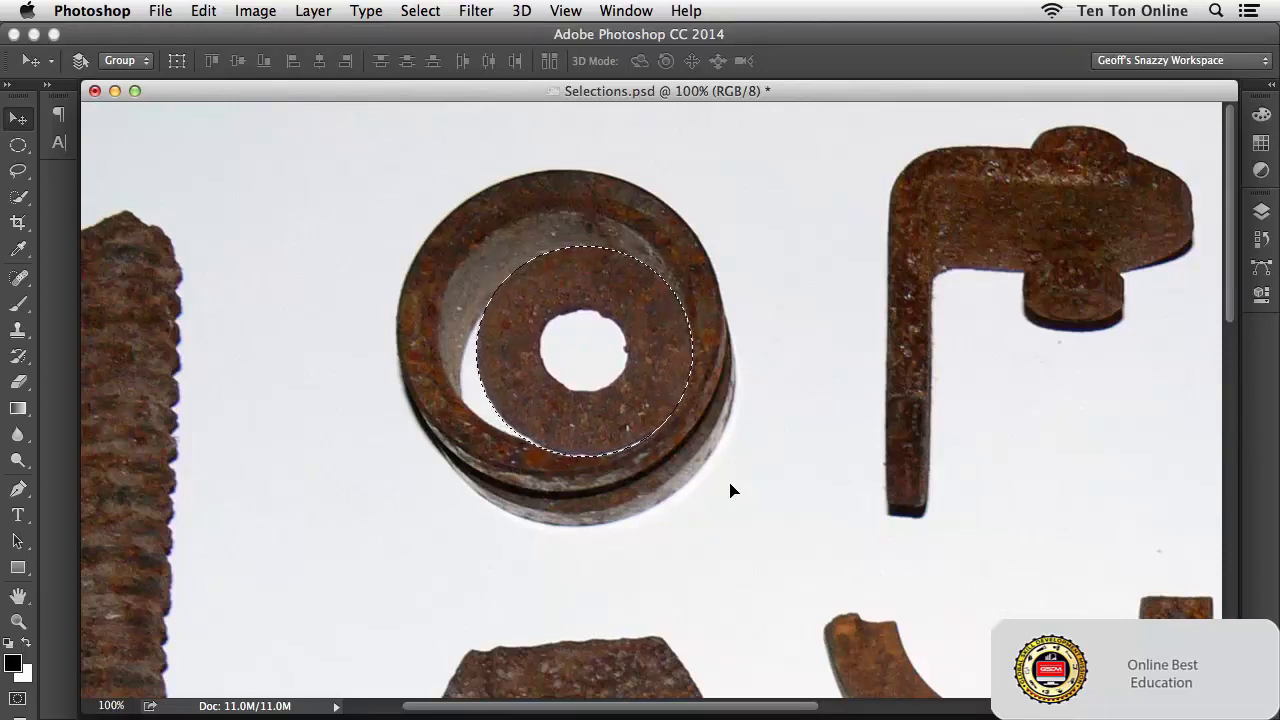
Step: Try larger-increment nudges of the washer left, right, up and down inside the ring
key(shift+Left)
key(shift+Left)
key(shift+Right)
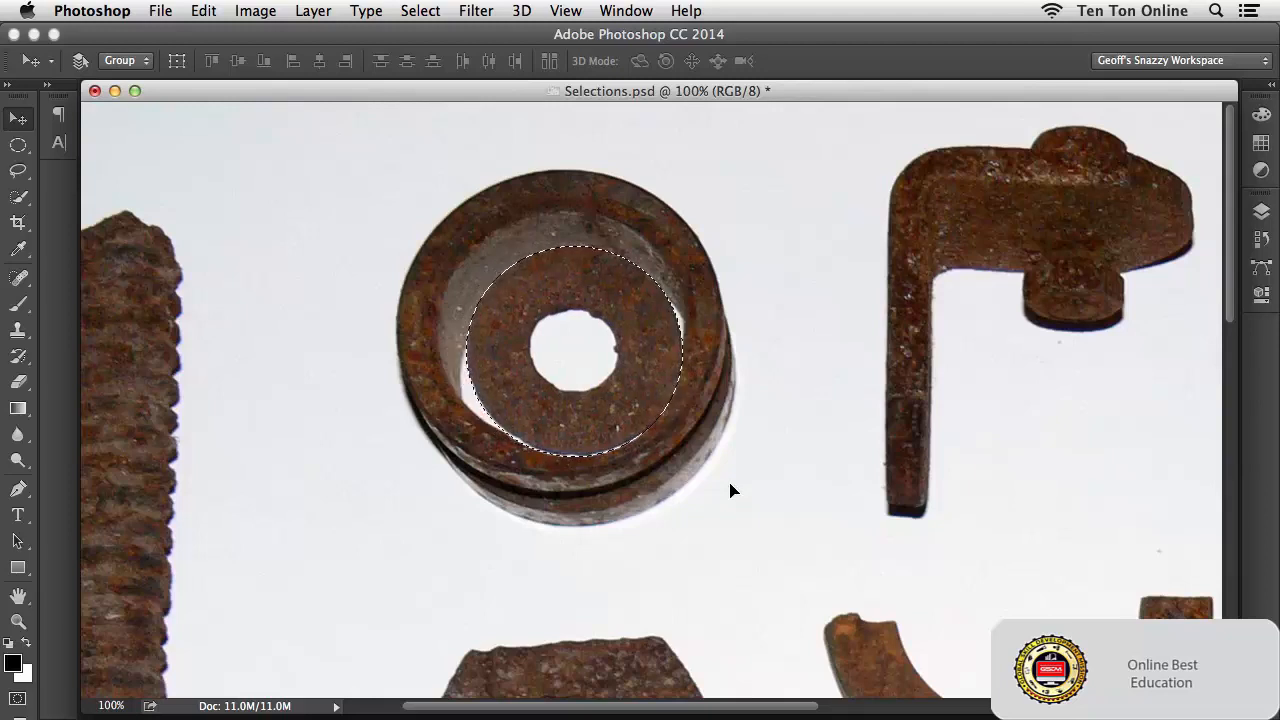
key(shift+Right)
key(shift+Up)
key(shift+Up)
key(shift+Down)
key(shift+Down)
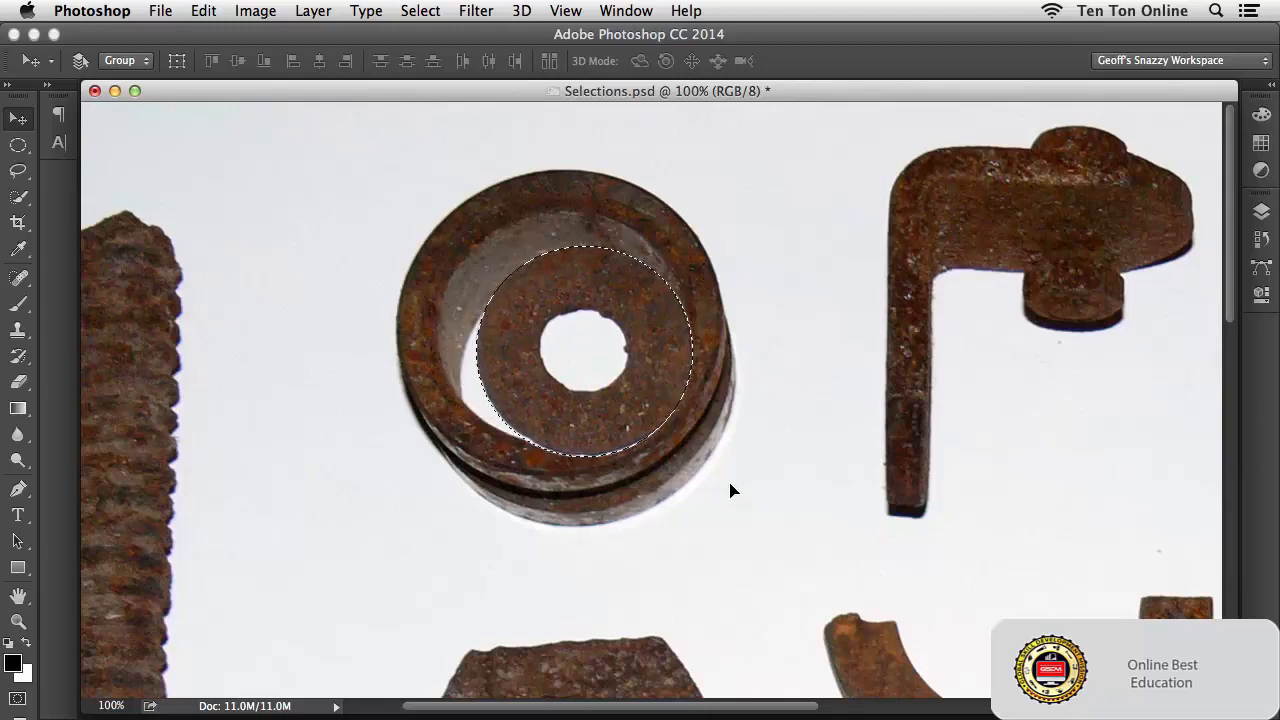
Step: Nudge the washer slightly left in fine increments to settle it inside the ring
key(Left)
key(Left)
key(Left)
key(Left)
key(Left)
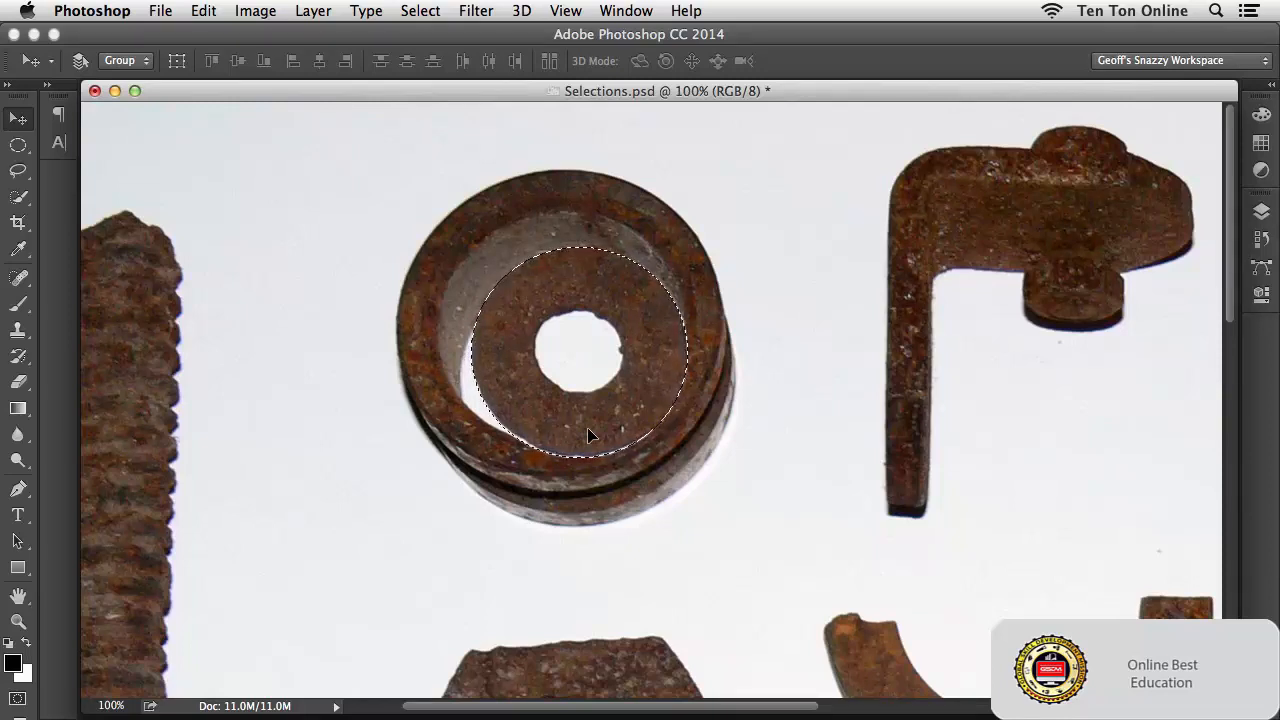
Step: Deselect the moved washer and draw a new elliptical marquee selection around its centre hole
key(super+d)
click(18, 145)
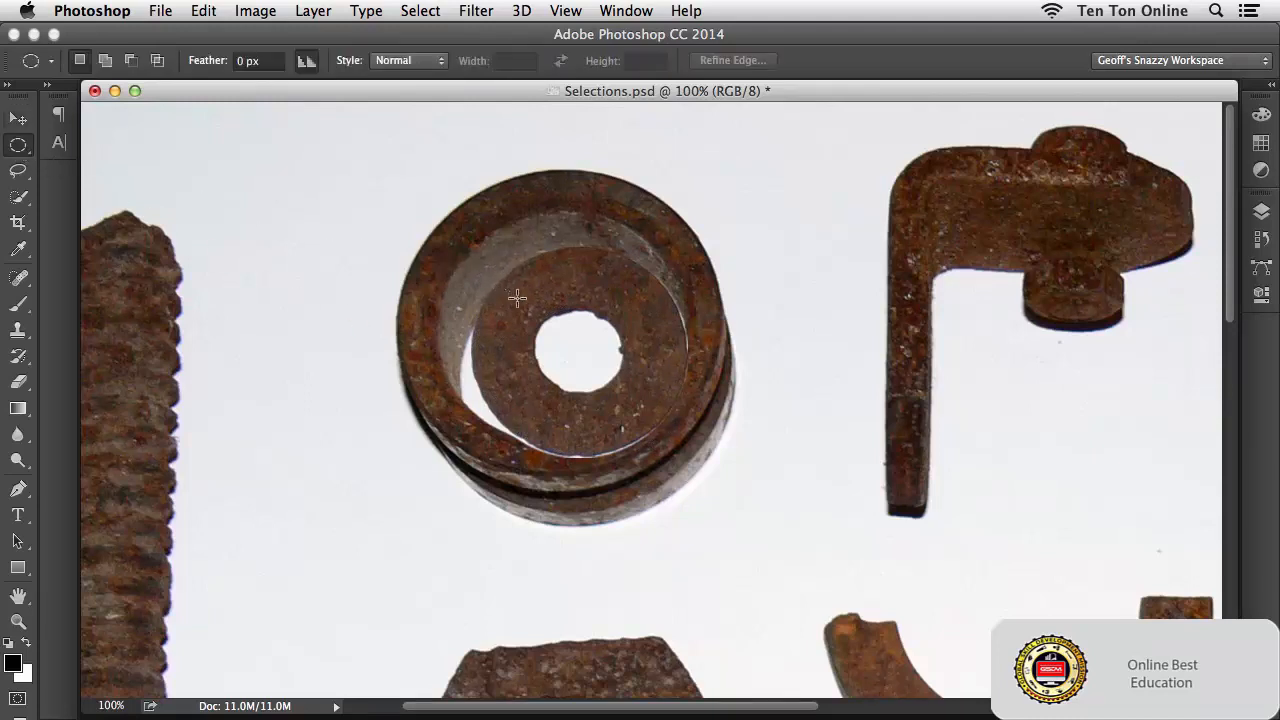
drag(505, 289, 651, 418)
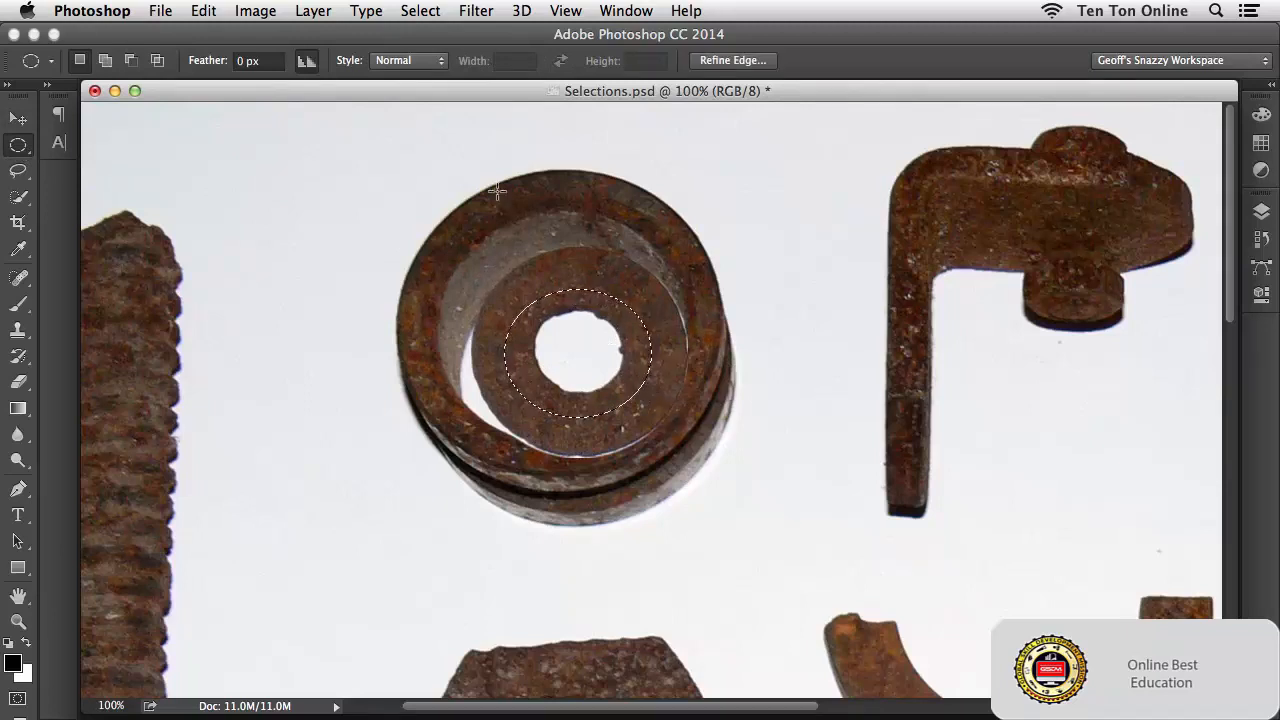
Step: Transform the elliptical selection to about 147% width and 162% height so it fits the washer's outer edge, and apply it
click(419, 11)
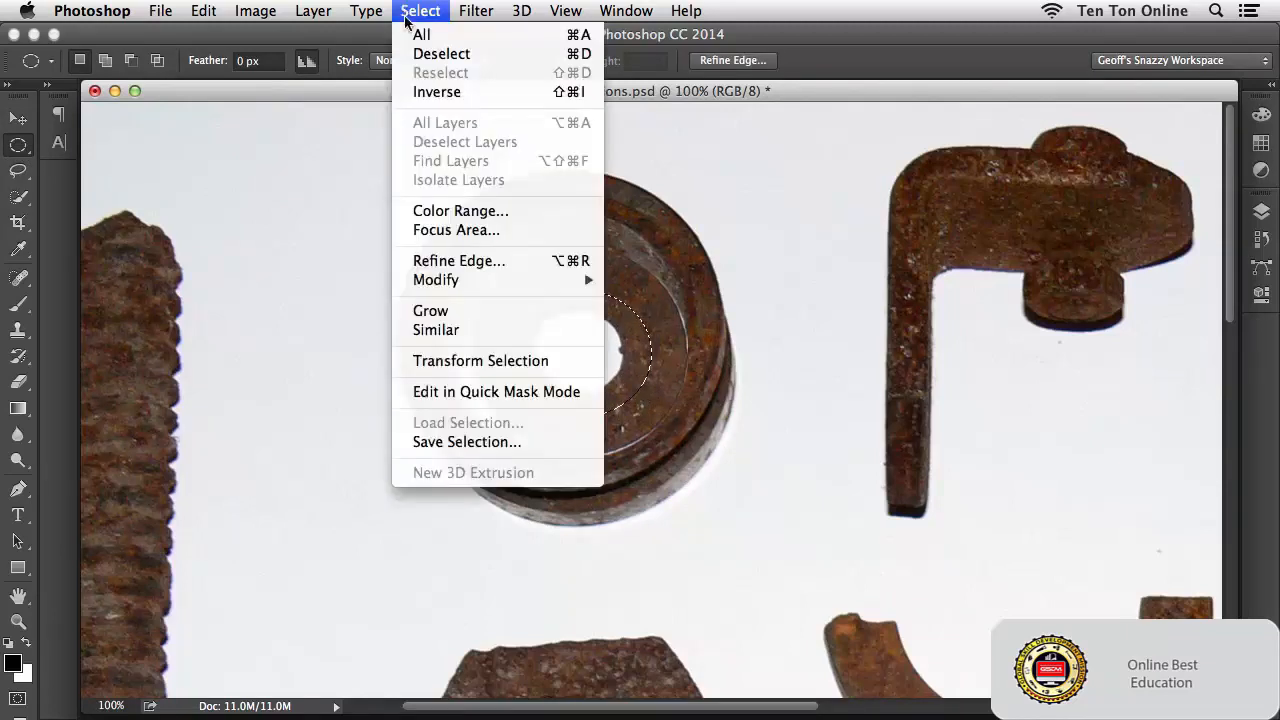
click(450, 360)
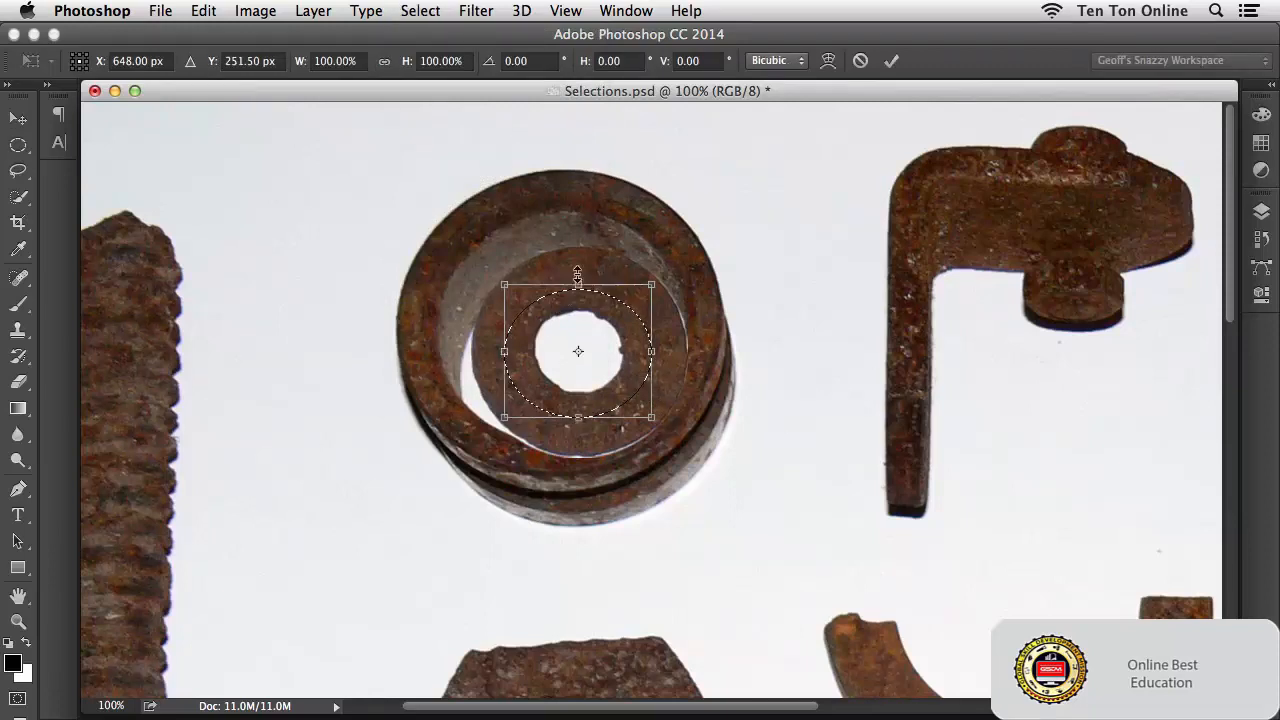
drag(578, 288, 577, 242)
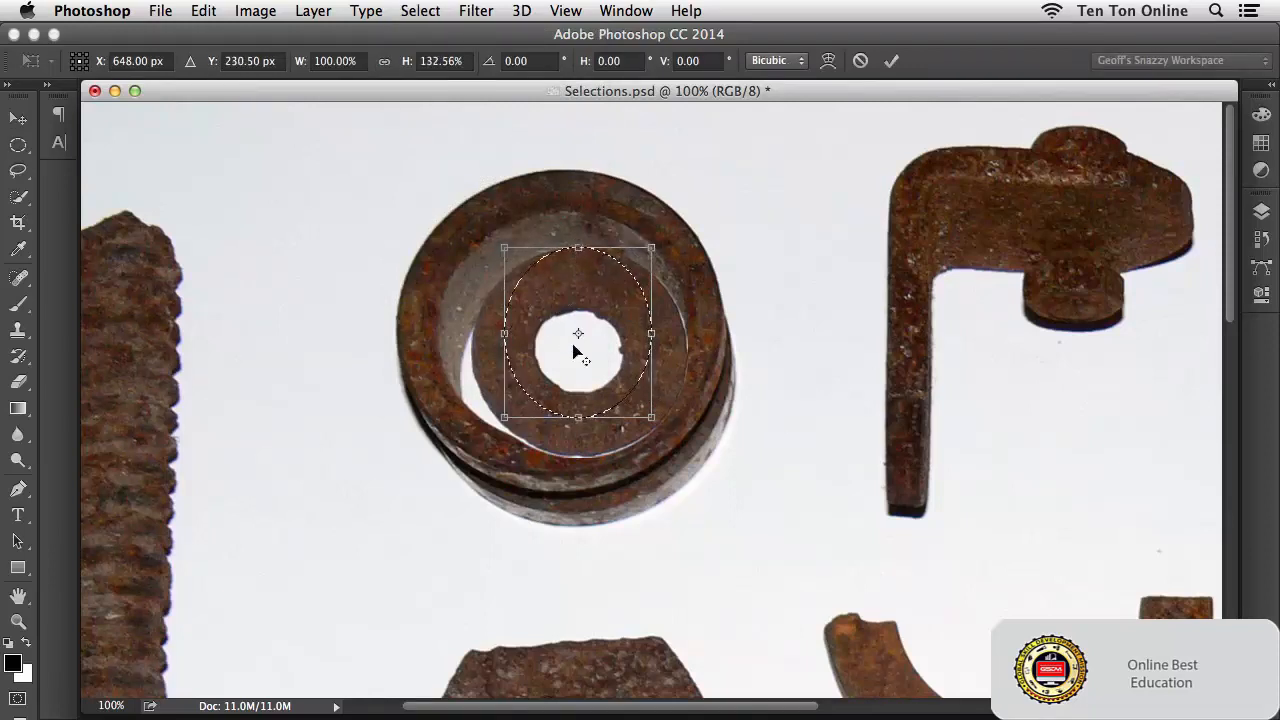
drag(578, 414, 587, 442)
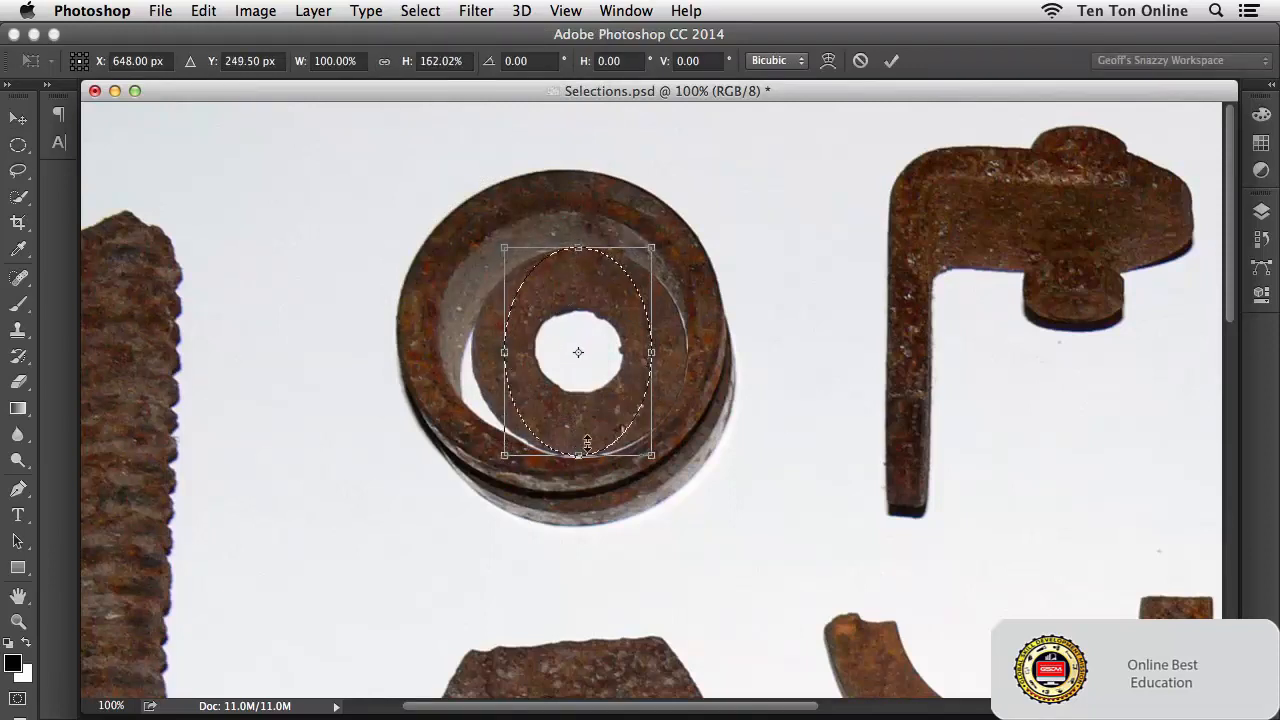
drag(660, 352, 695, 352)
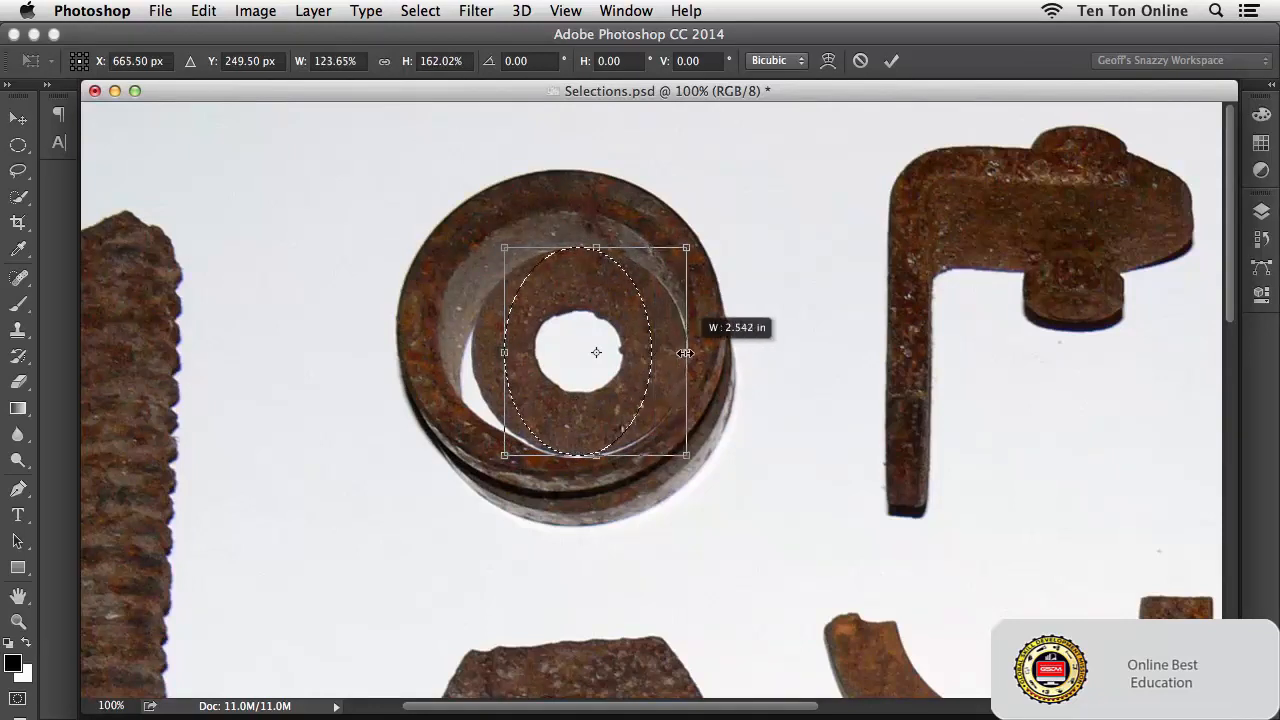
drag(509, 353, 470, 353)
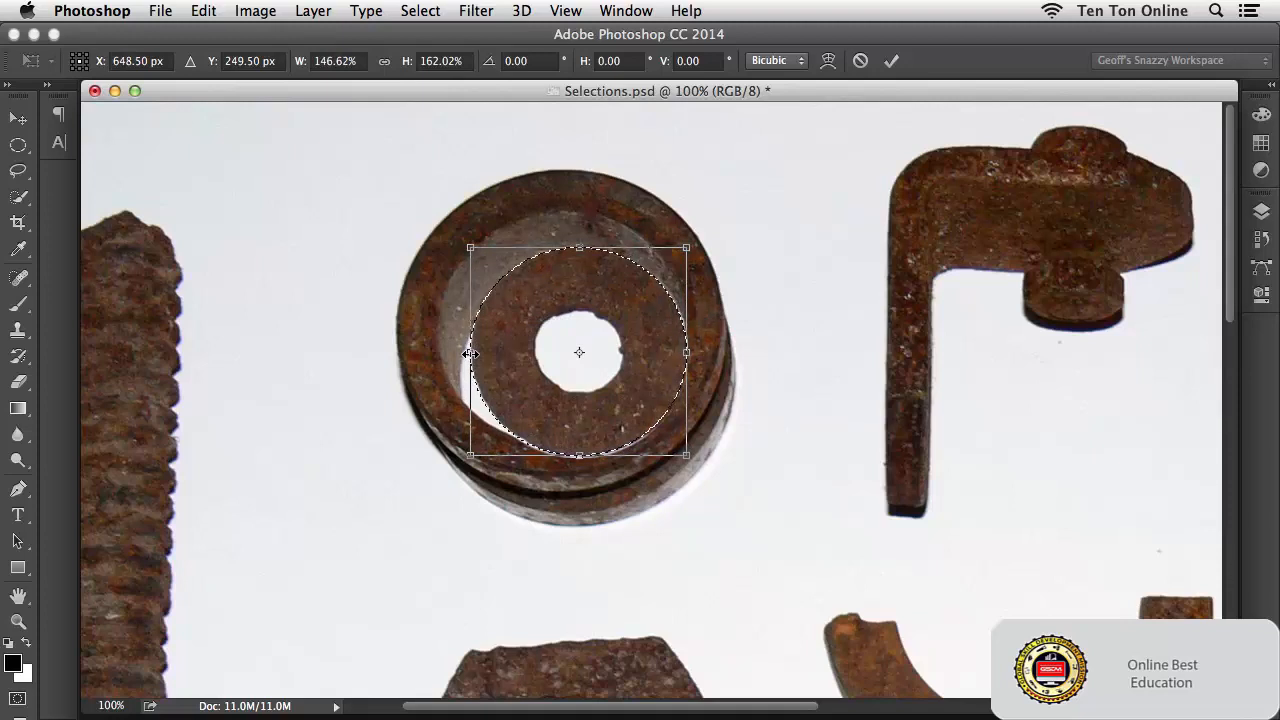
key(Return)
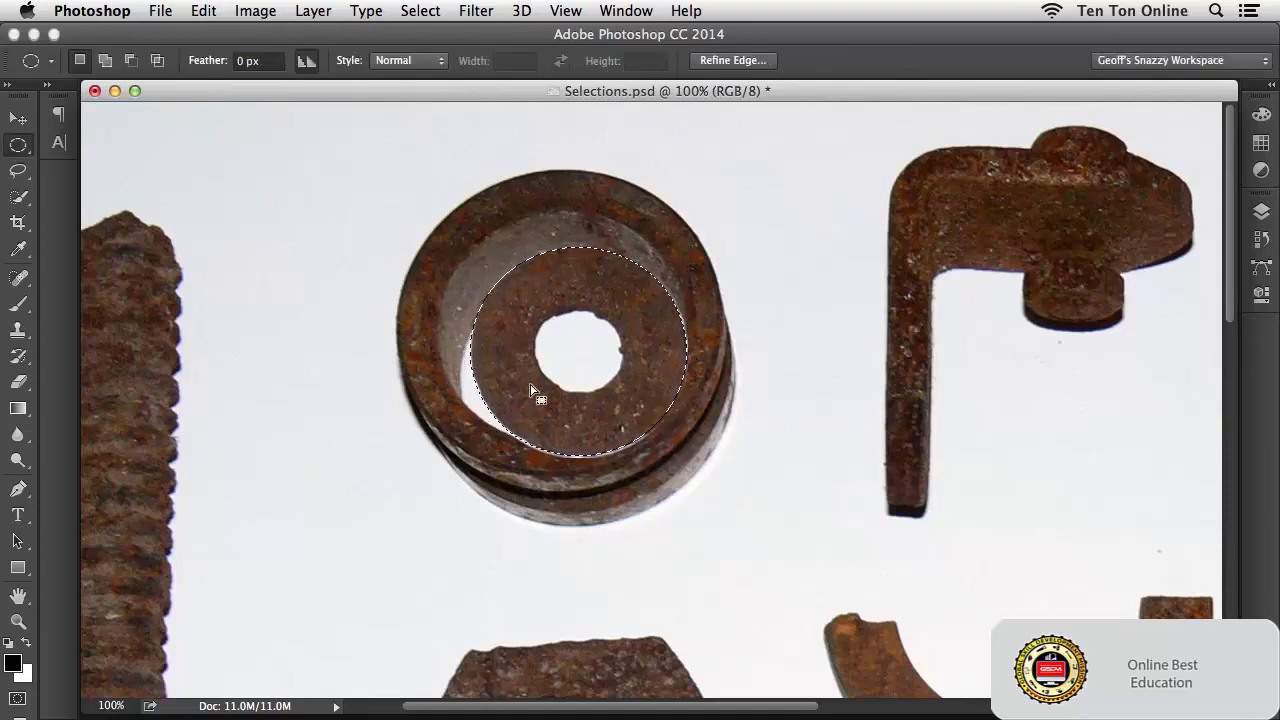
Step: Move the selected washer's pixels out of the ring and place them over the L-shaped bracket's vertical arm
key(v)
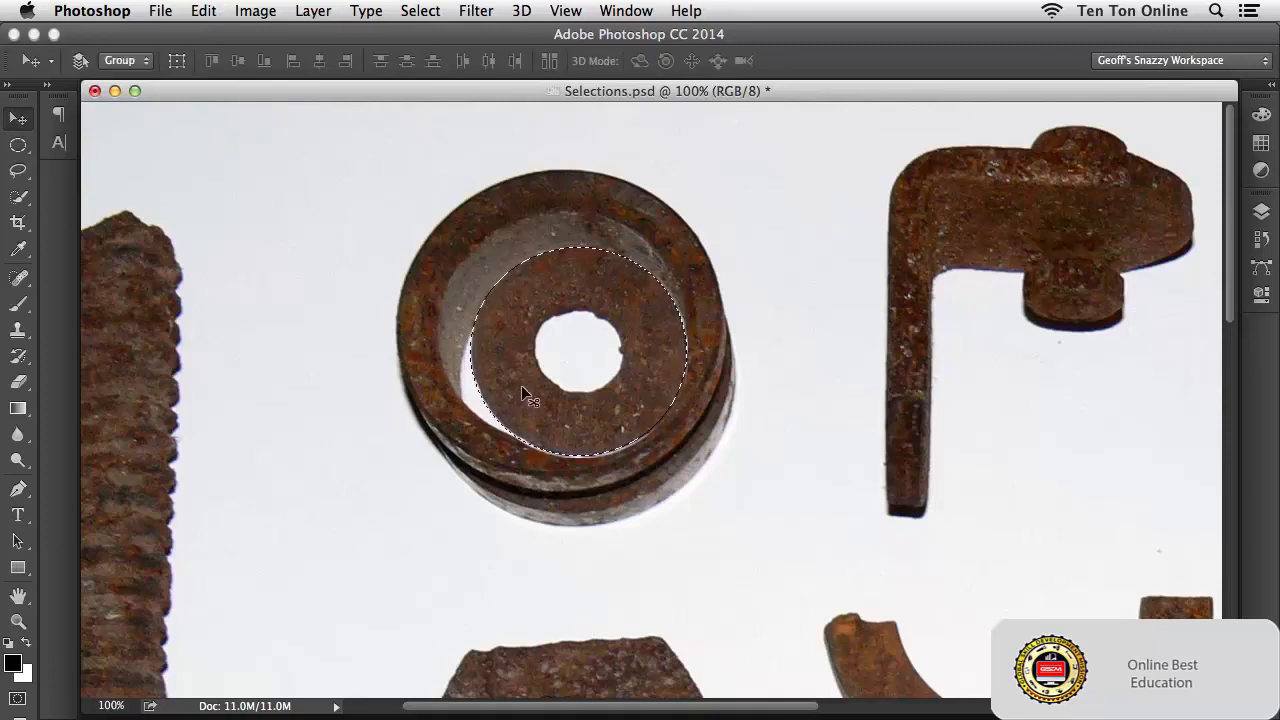
drag(509, 380, 768, 419)
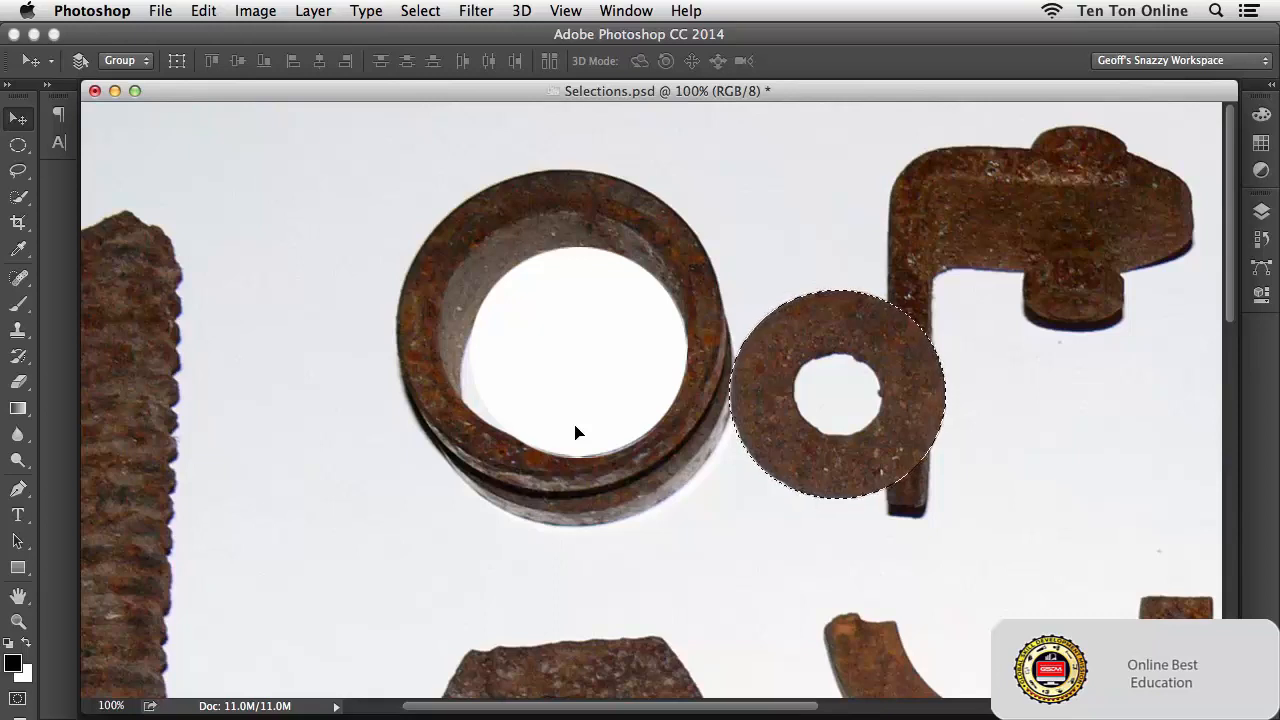
drag(617, 433, 457, 443)
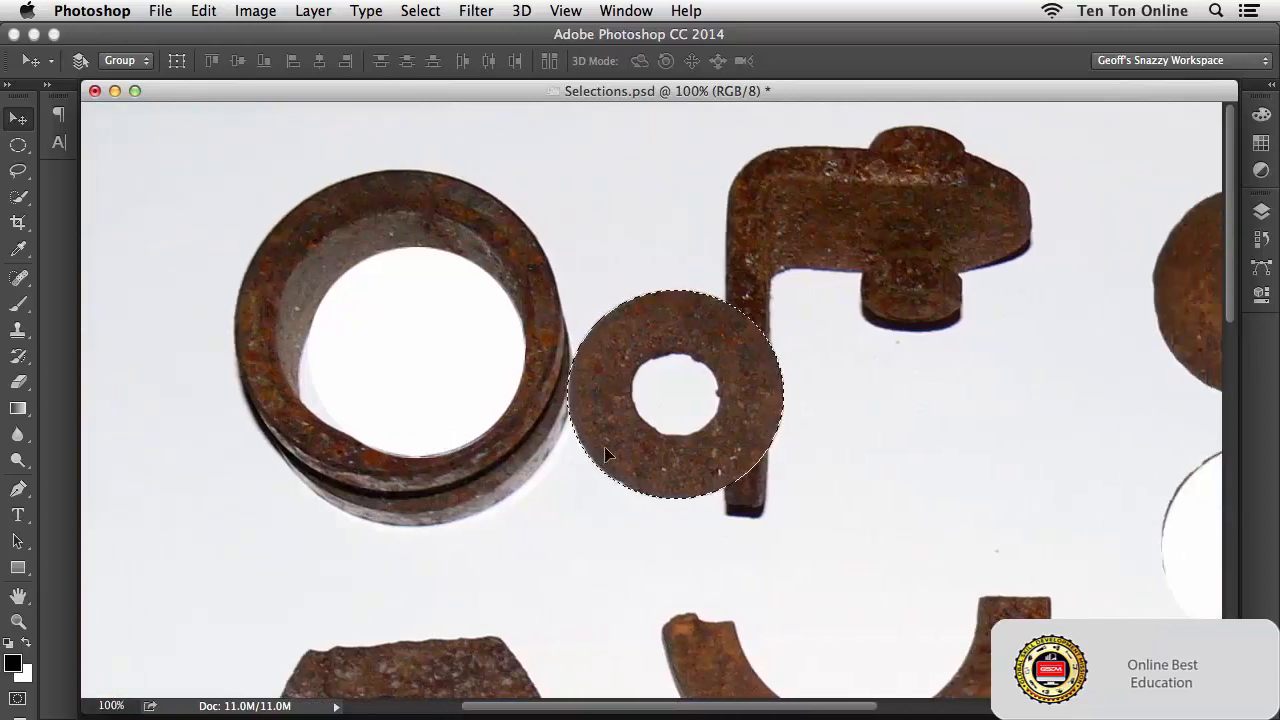
drag(604, 446, 684, 408)
drag(722, 339, 577, 371)
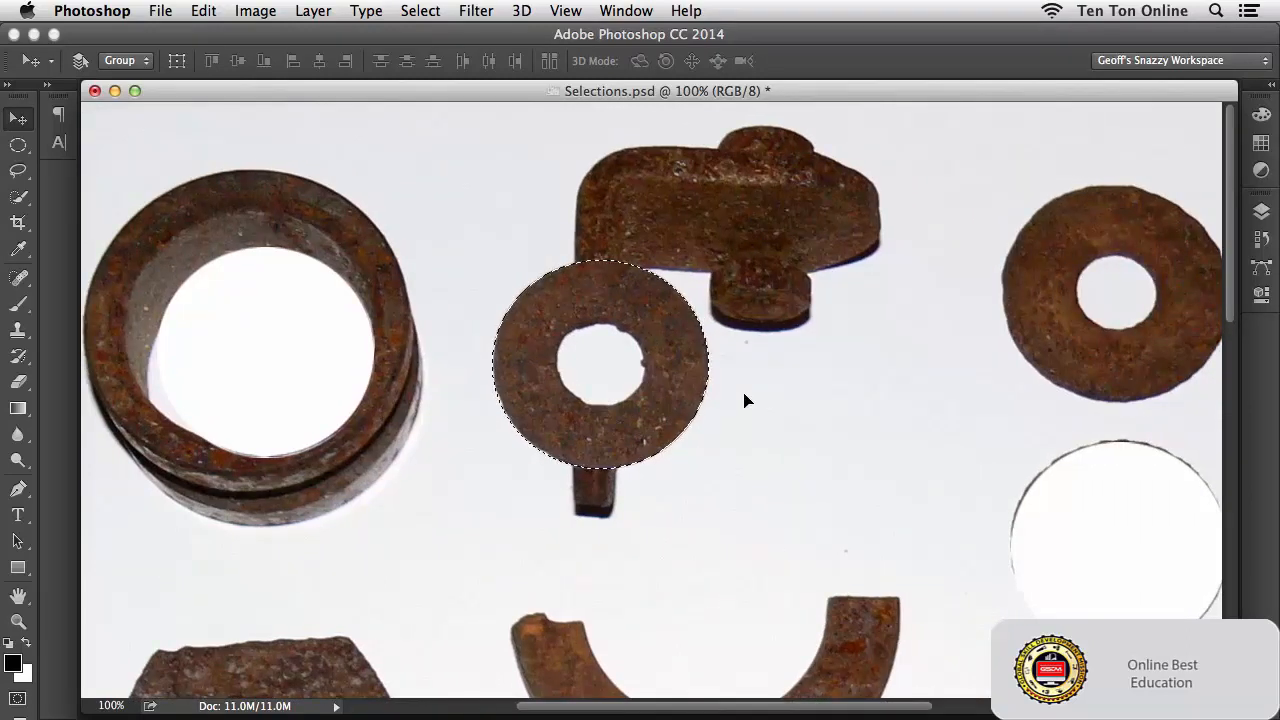
Step: Deselect the washer and draw a fresh elliptical marquee selection around its centre hole on the bracket
key(super+d)
key(m)
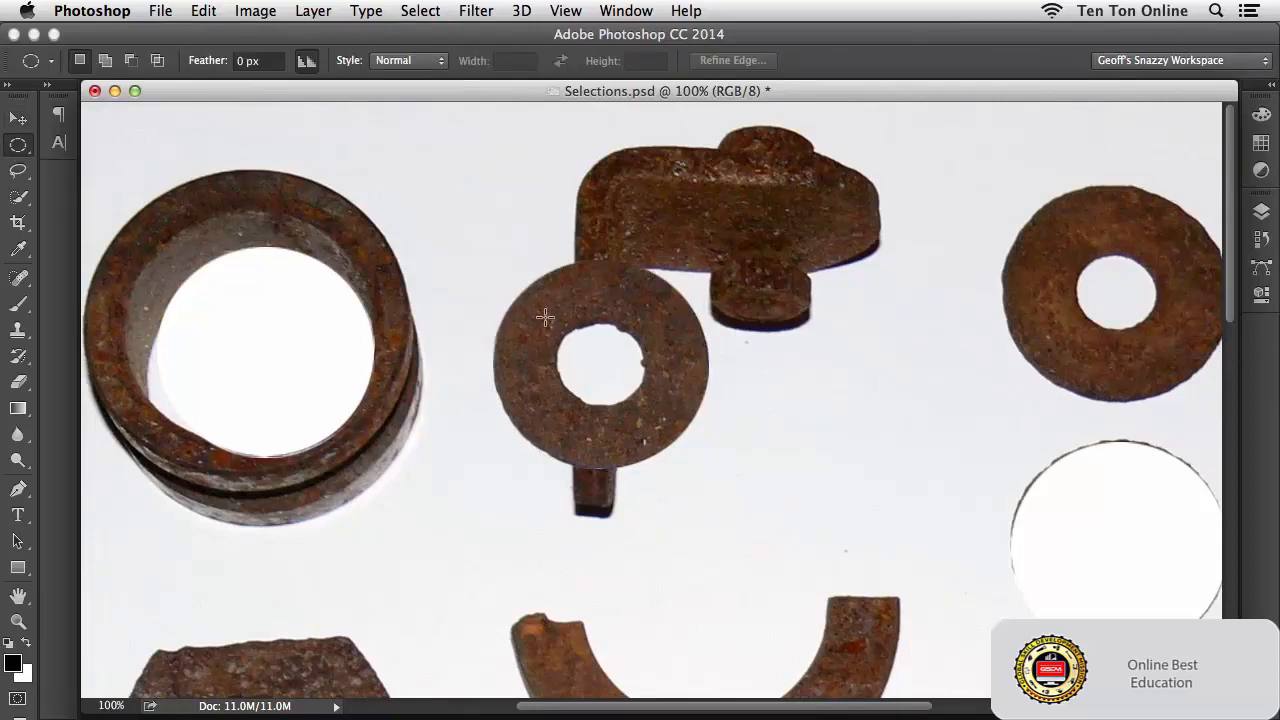
drag(539, 311, 666, 434)
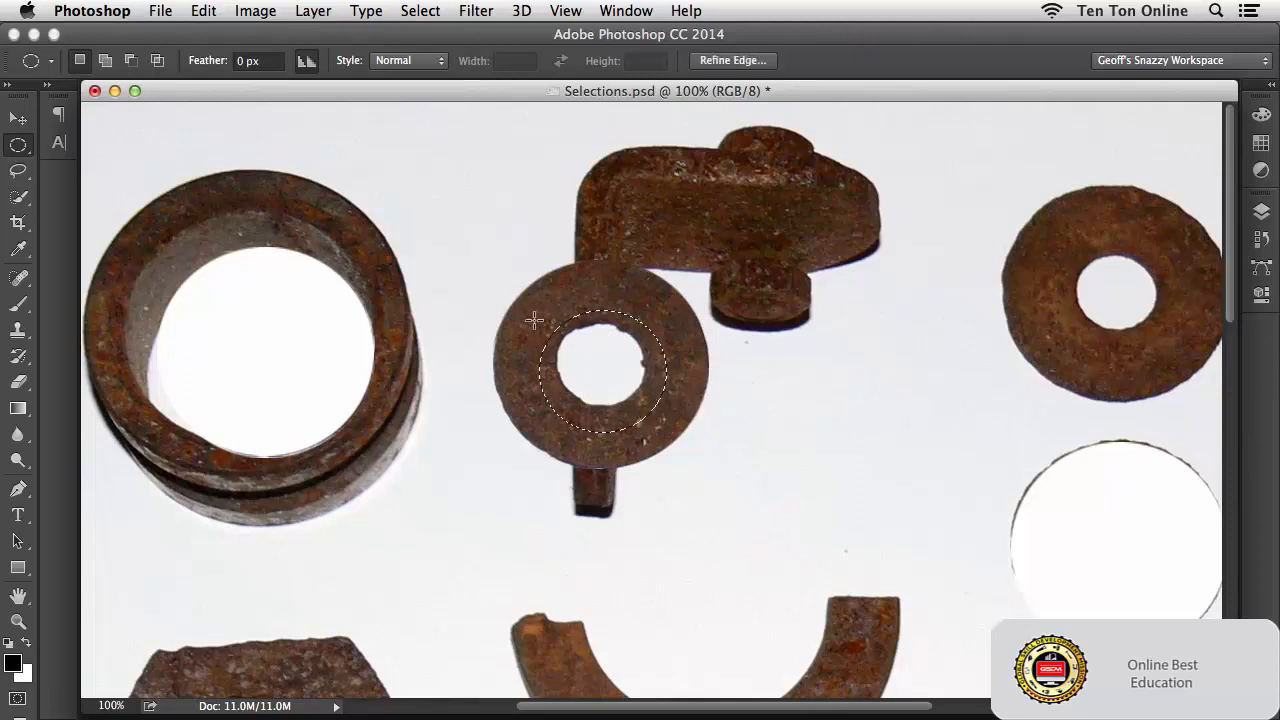
Step: Stretch all four sides of the selection outward to the washer's outer edge, with about 168% height, and apply the transformation
click(420, 11)
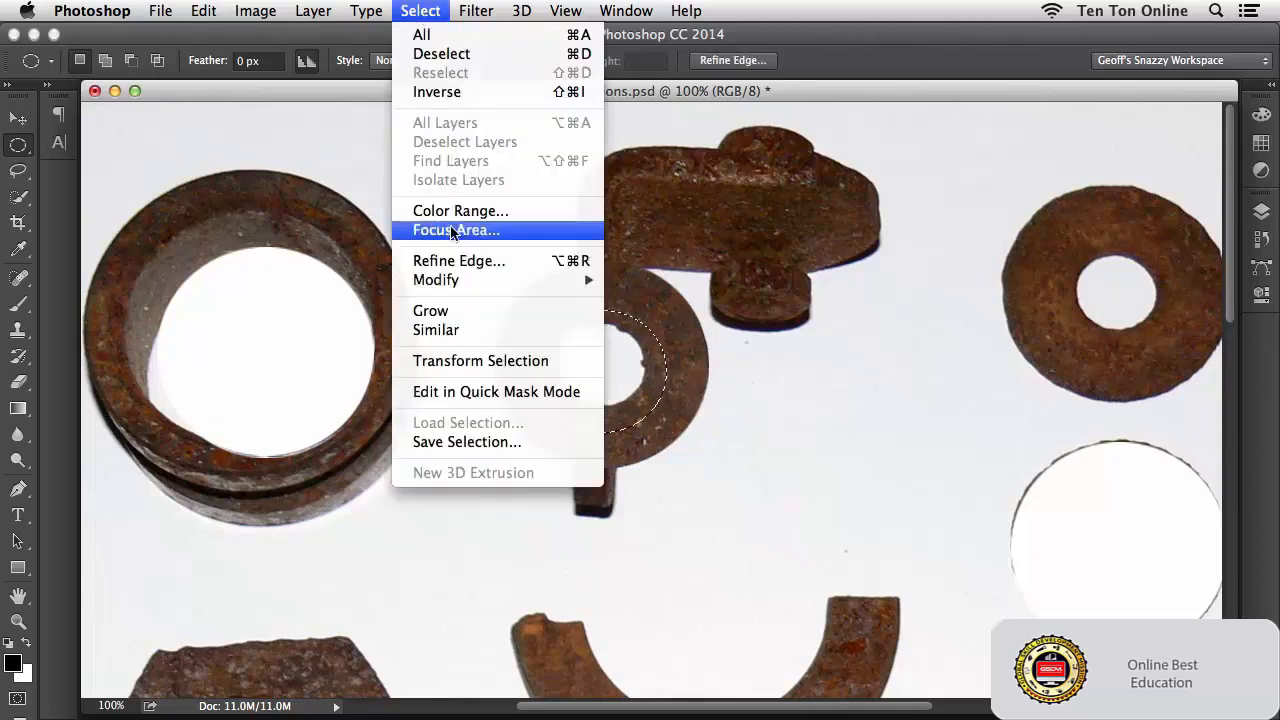
click(460, 362)
drag(603, 311, 601, 261)
drag(601, 433, 601, 466)
drag(537, 366, 496, 368)
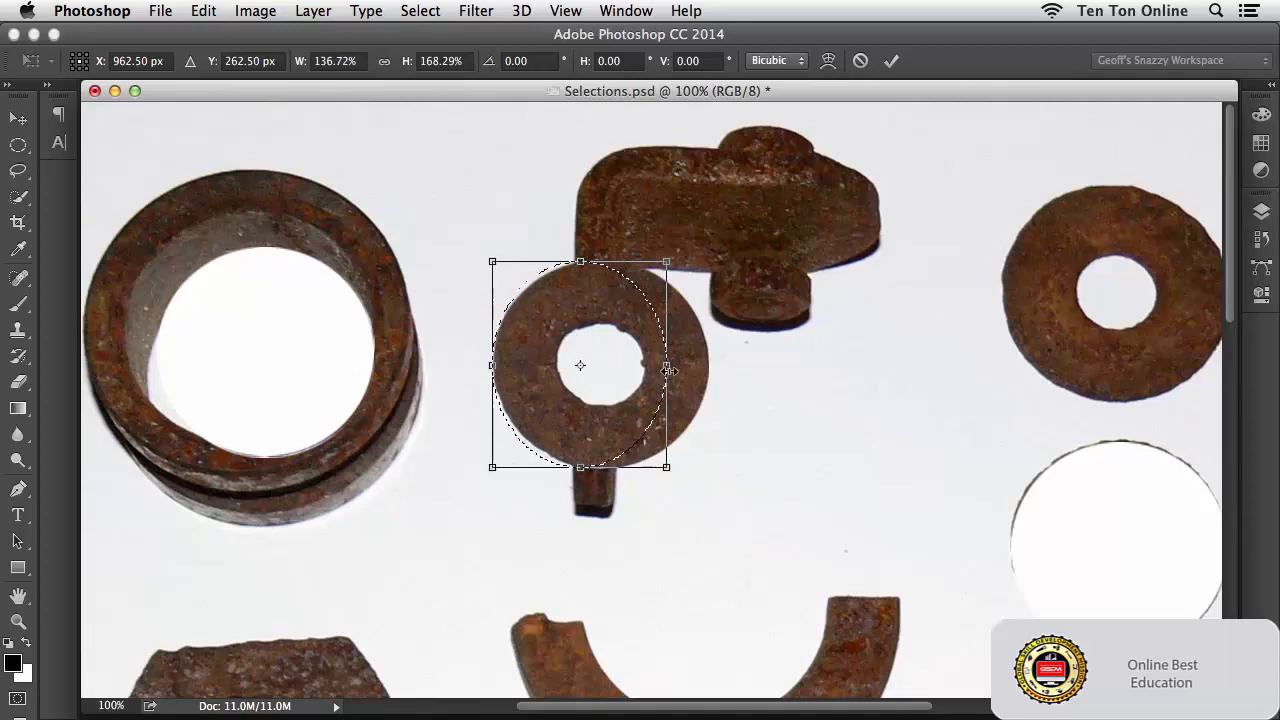
drag(668, 370, 709, 370)
key(Return)
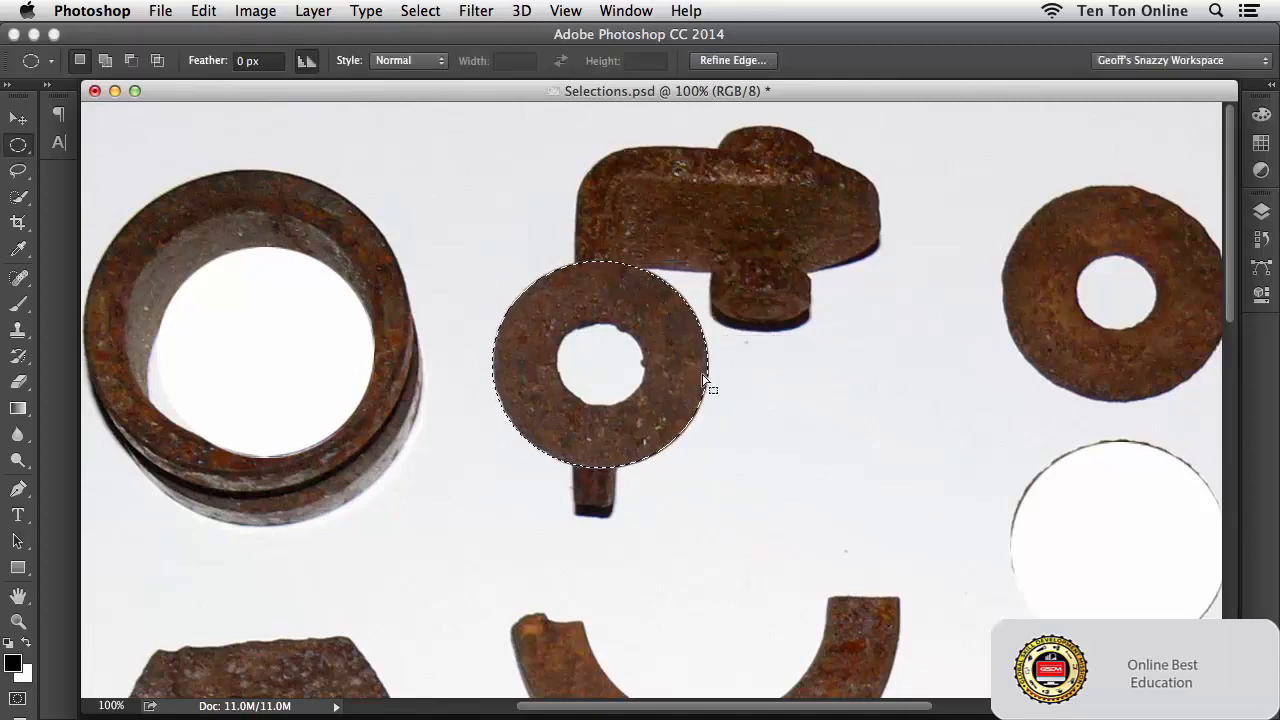
Step: Move the selected washer's pixels off the bracket arm into the empty space between the bracket and the curved half-ring piece
key(v)
drag(671, 370, 899, 440)
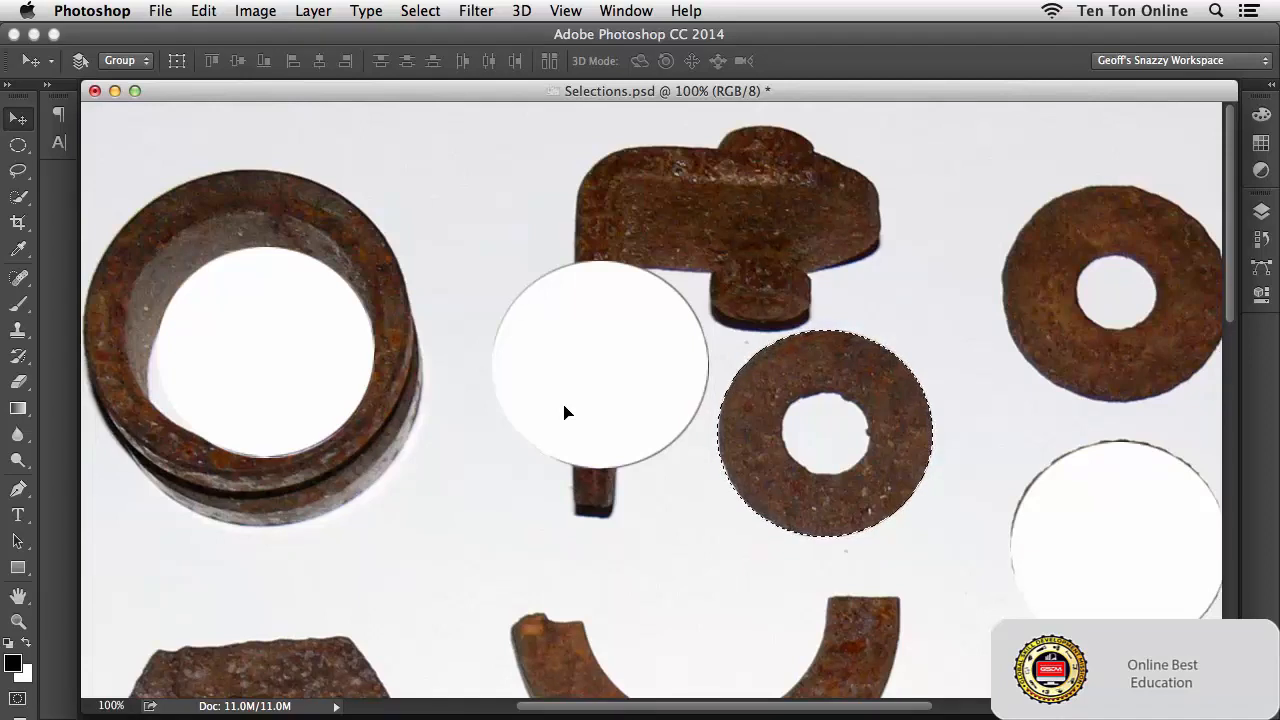
drag(727, 412, 511, 338)
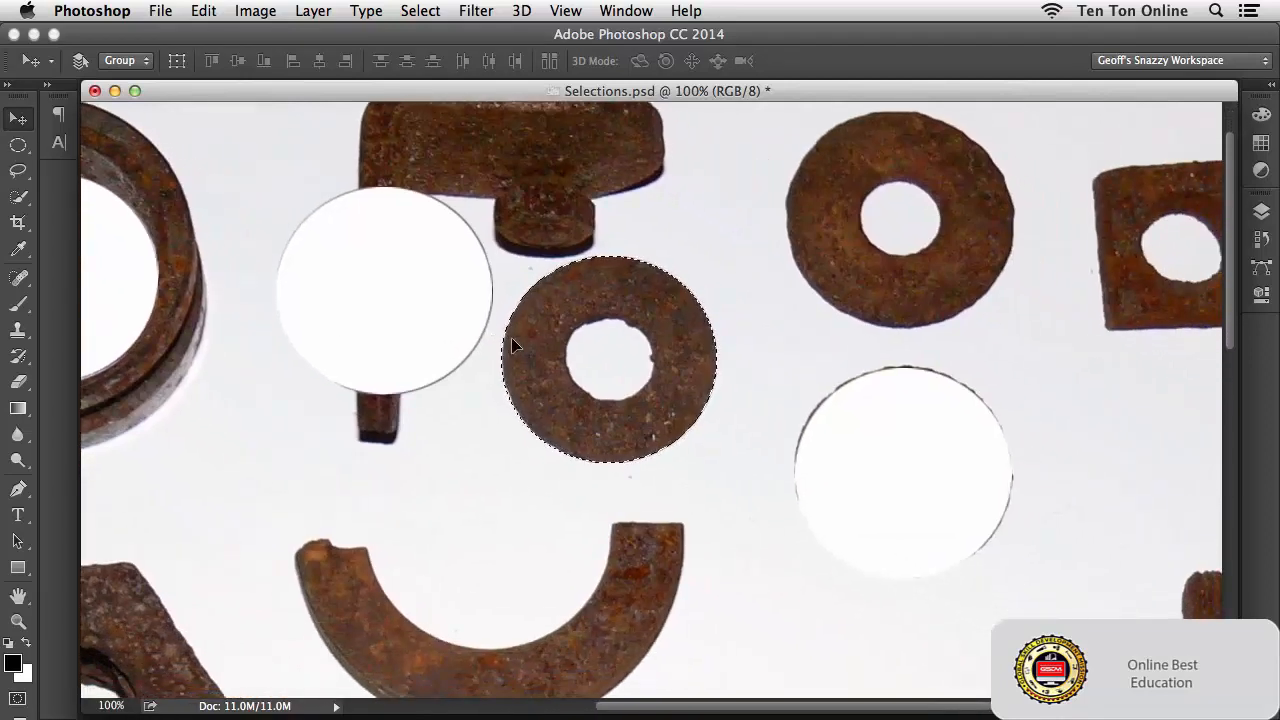
drag(511, 337, 532, 416)
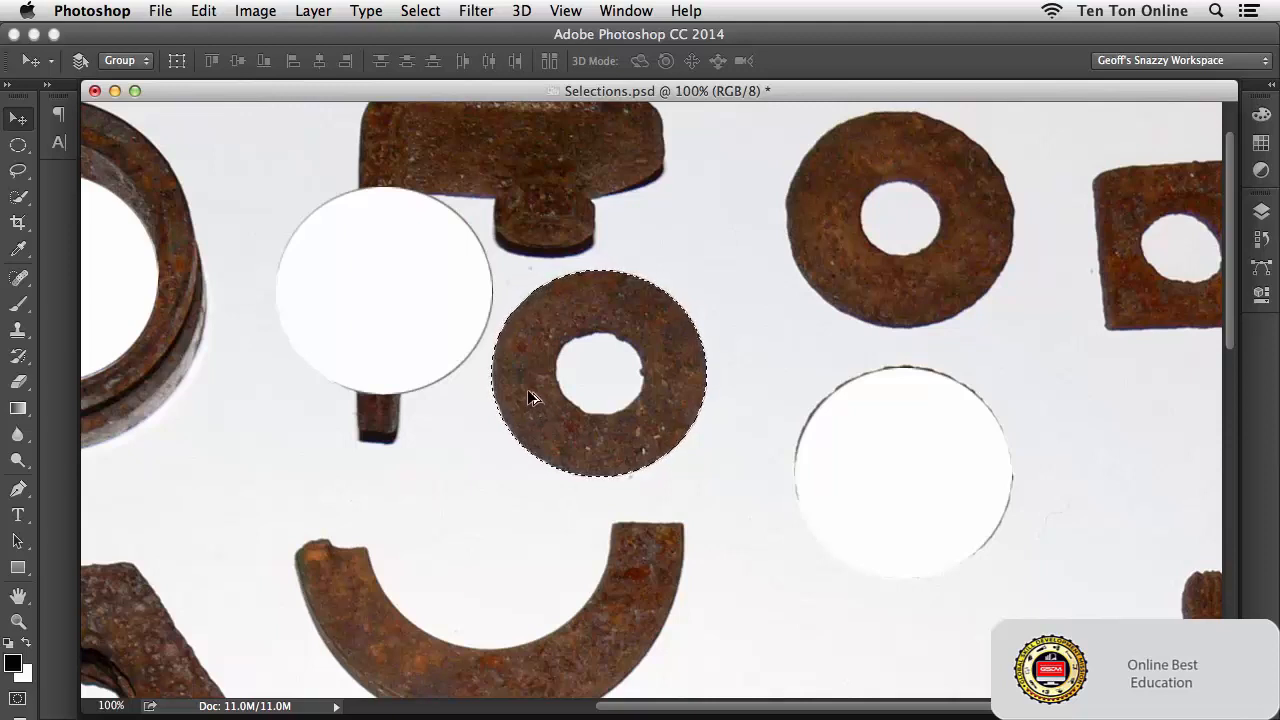
Step: Duplicate the selected washer's pixels into four copies spread beside and below the original, around the white hole and half-ring piece
drag(530, 397, 769, 478)
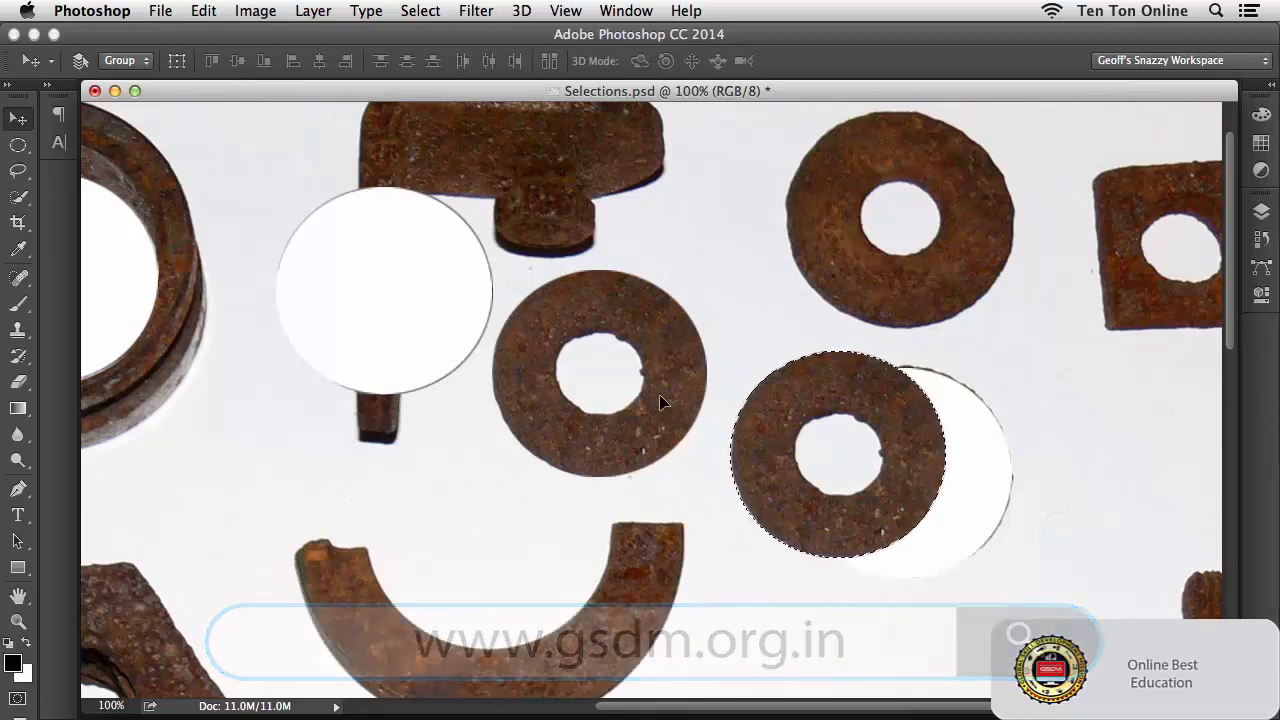
drag(728, 448, 639, 539)
key(space)
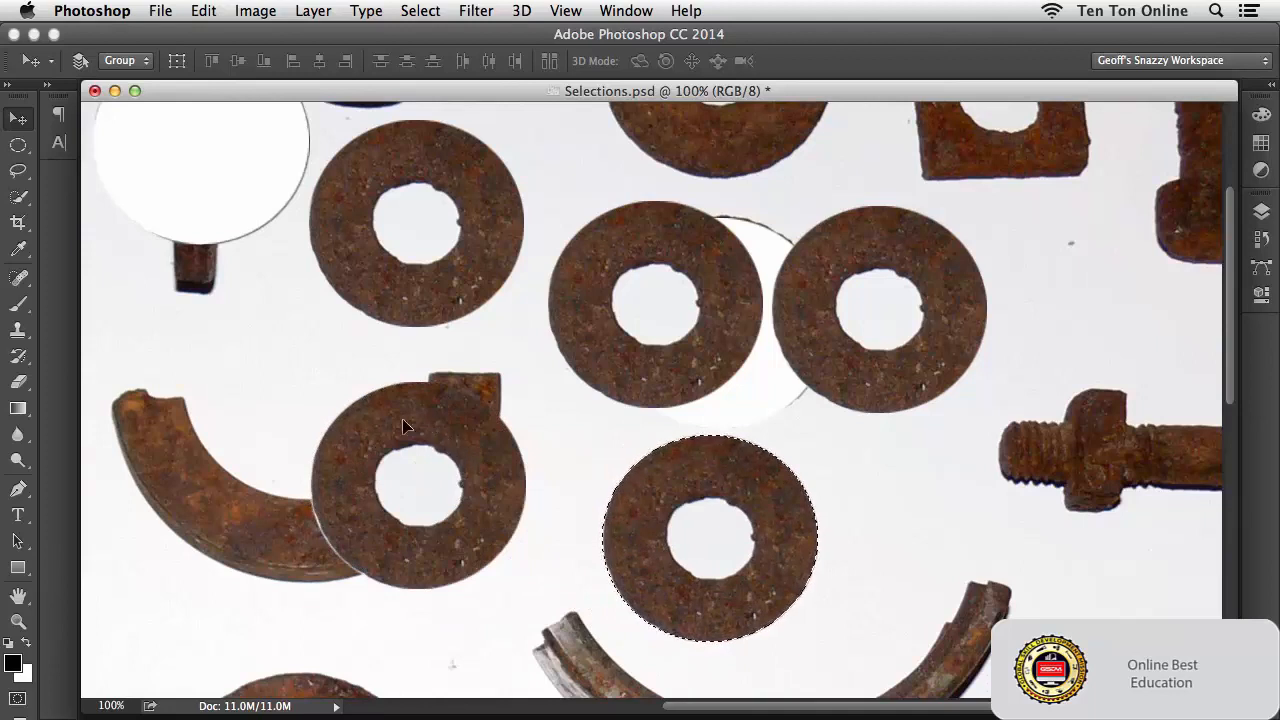